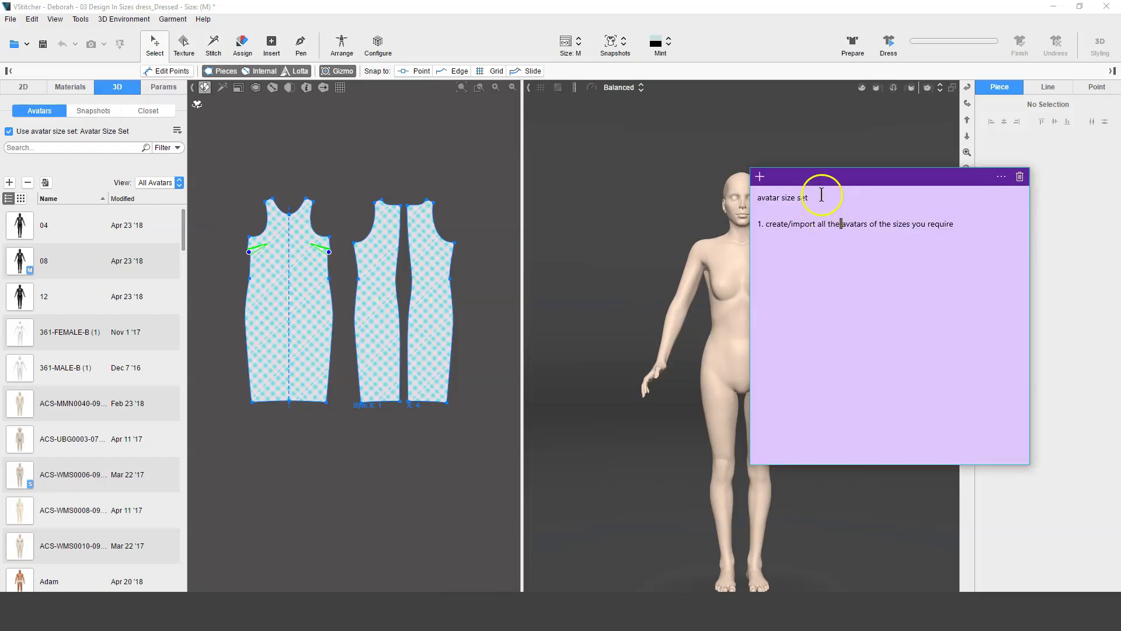
Highlight the import step in the notes and check the garment's sizes without changing them
drag(764, 224, 824, 224)
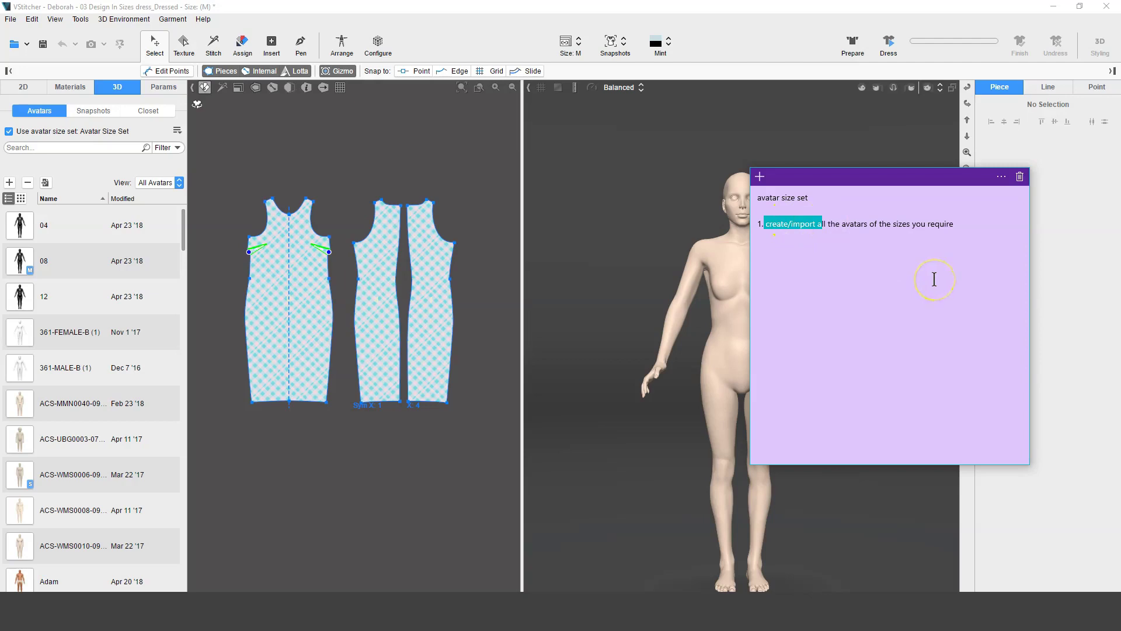
click(439, 137)
click(180, 21)
mouse_move(181, 85)
click(453, 190)
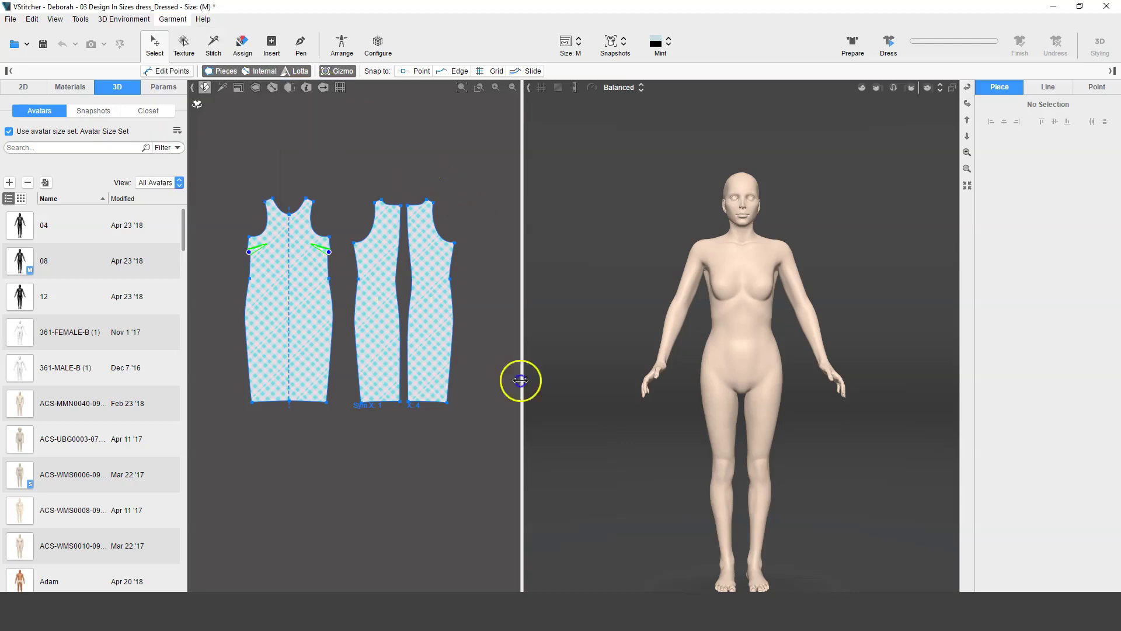
Add a new line to the avatar size set plan, then return to the design window
key(alt+Tab)
click(999, 228)
key(Return)
key(Return)
text(we will b)
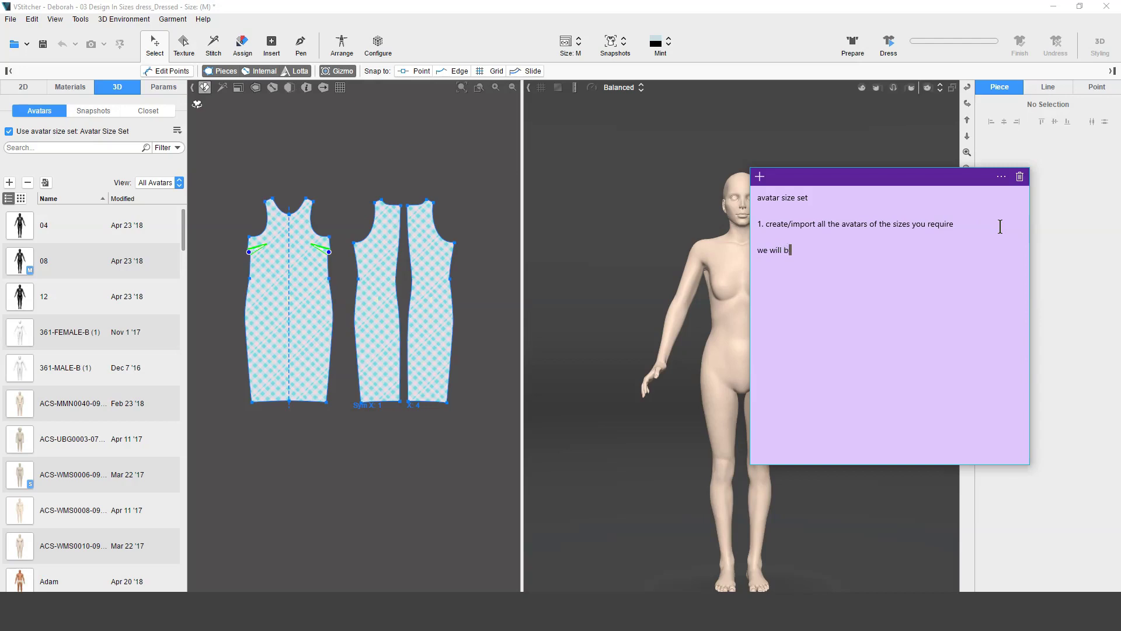
text(e creating a size set for size XS-XL)
click(688, 346)
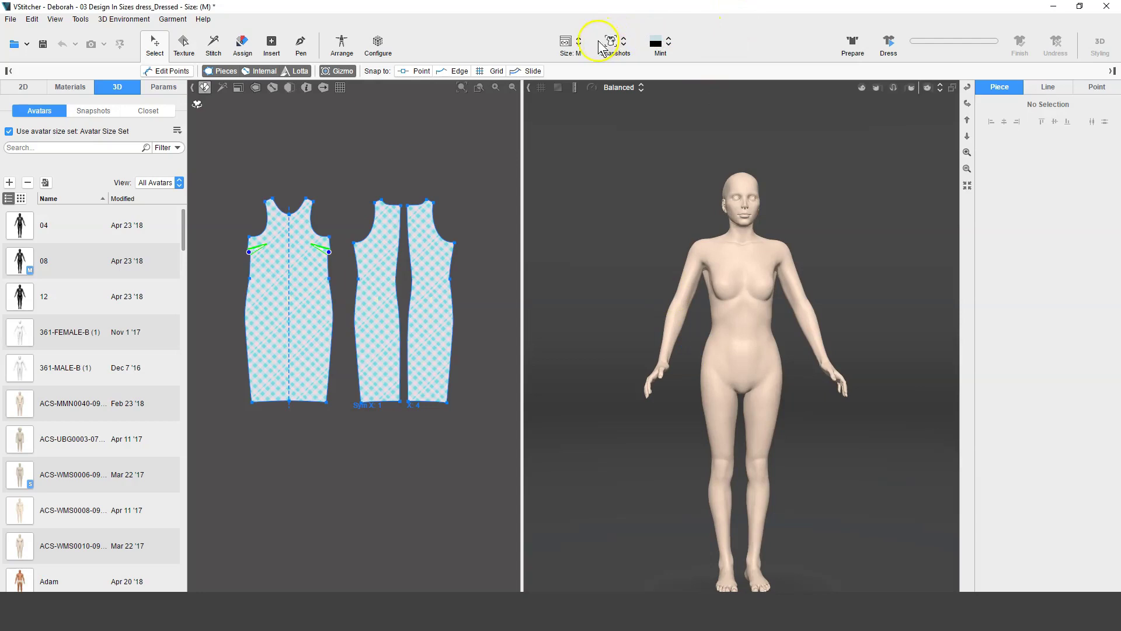
Open the Avatar Size Set Manager from the Size dropdown's edit pencil and centre it
click(572, 44)
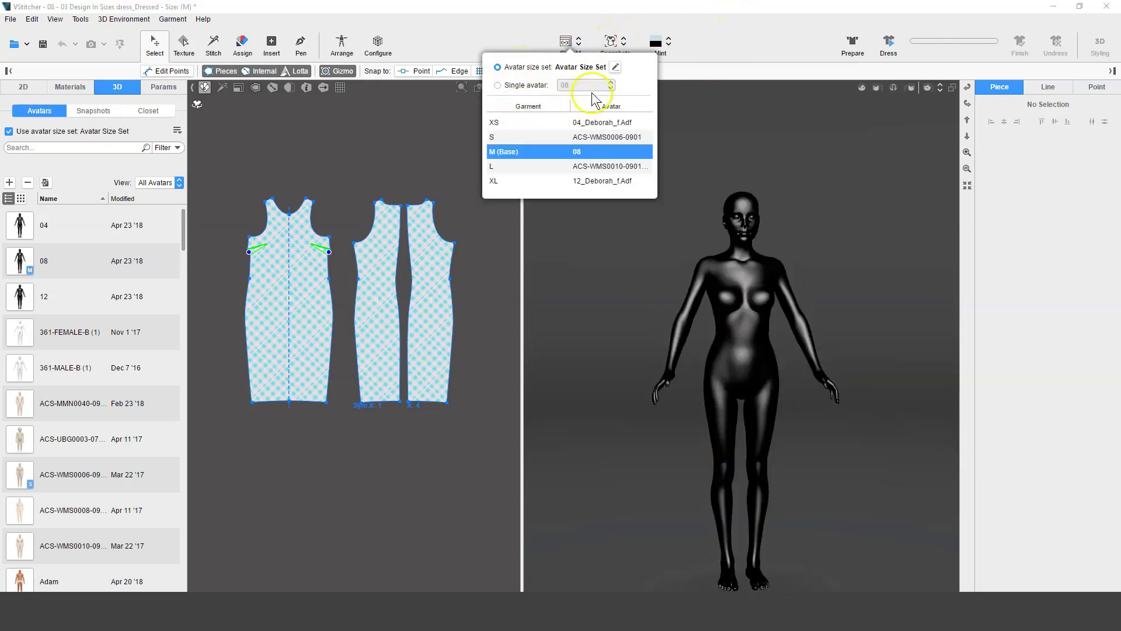
click(615, 67)
click(528, 225)
drag(57, 131, 837, 146)
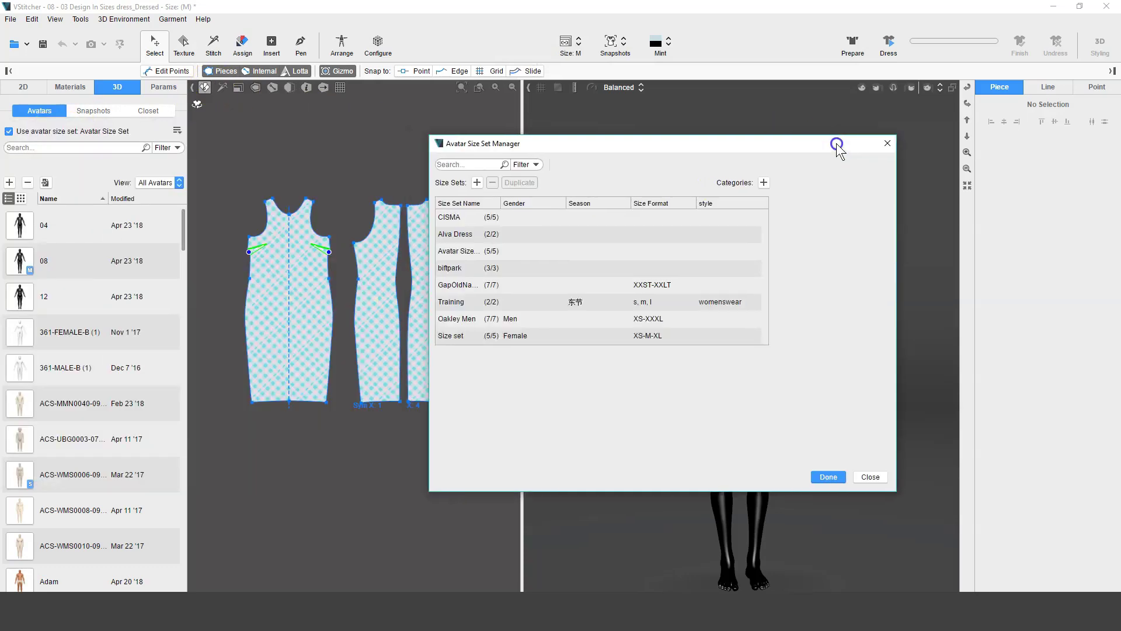
Create a size set named 'Test size set' and a category column named 'test'
click(477, 182)
text(Ts)
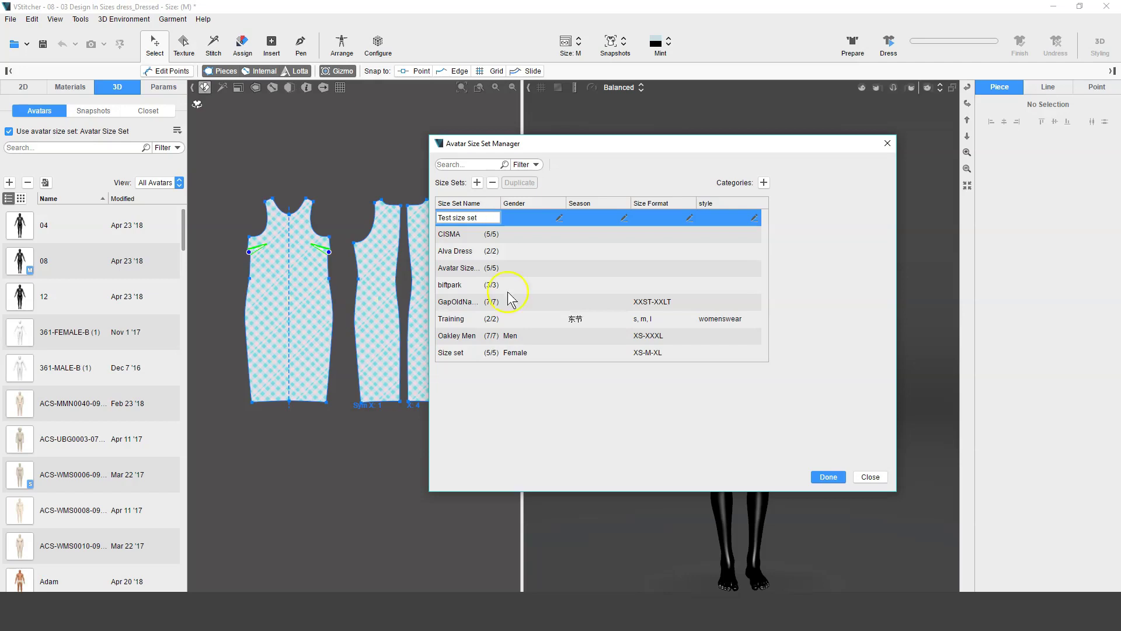
click(532, 416)
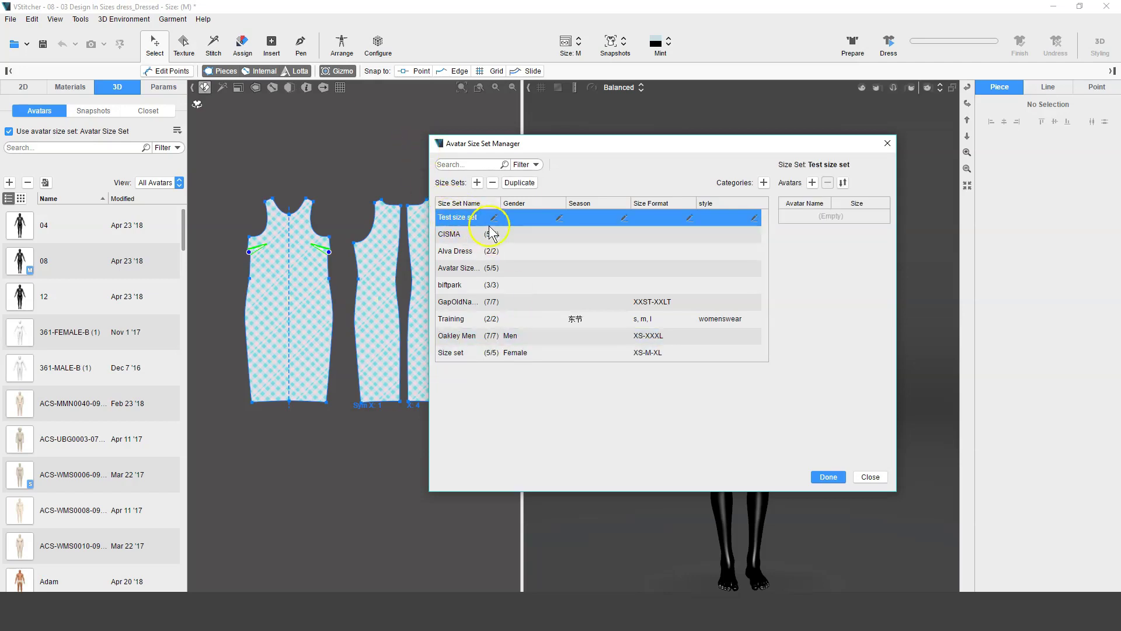
mouse_move(535, 203)
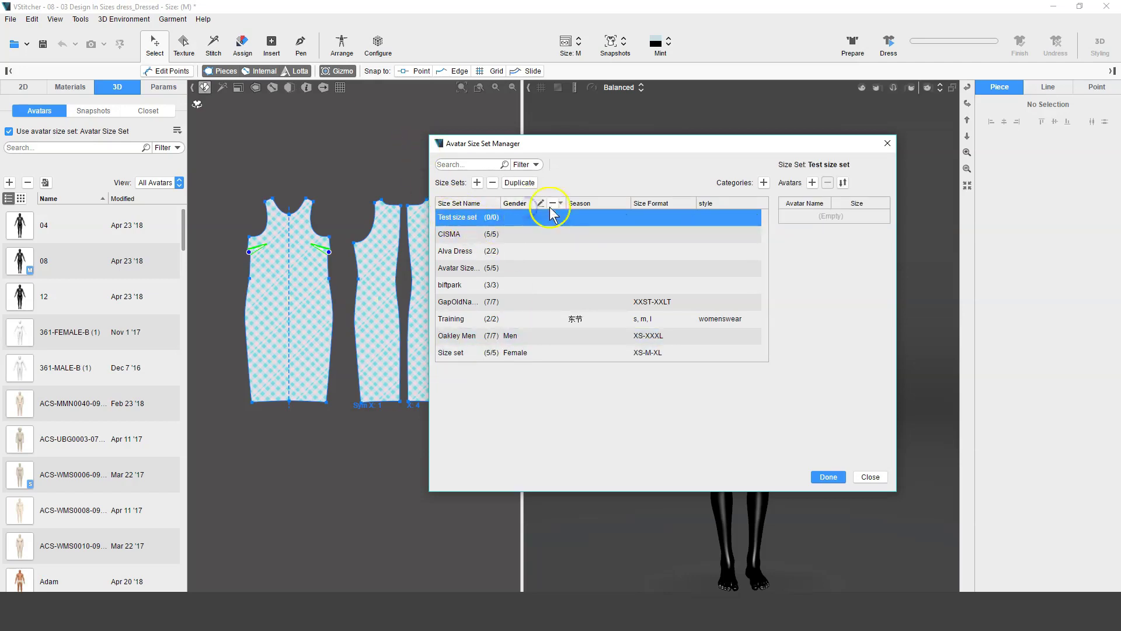
click(762, 183)
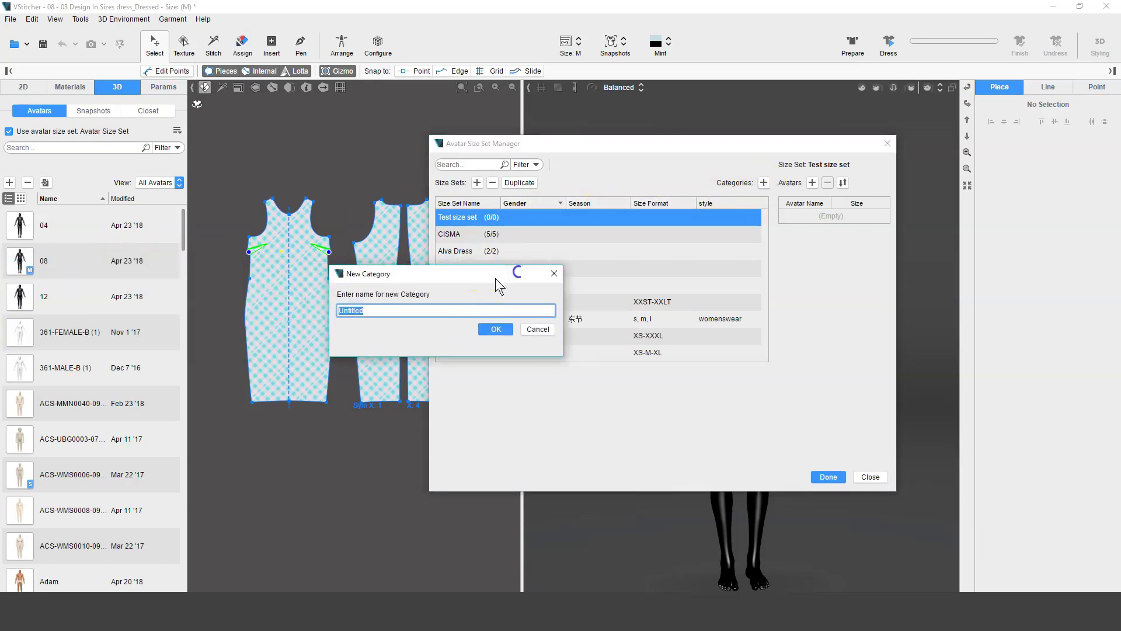
text(test)
click(496, 330)
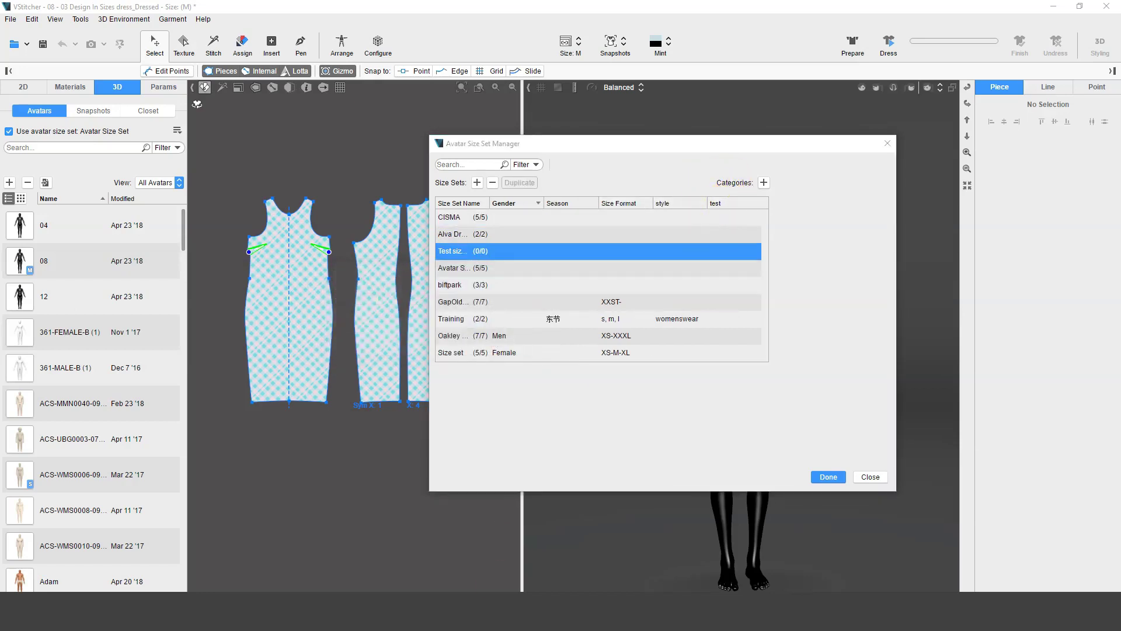
Note that categories are editable metadata that don't affect the size set or garment
key(alt+Tab)
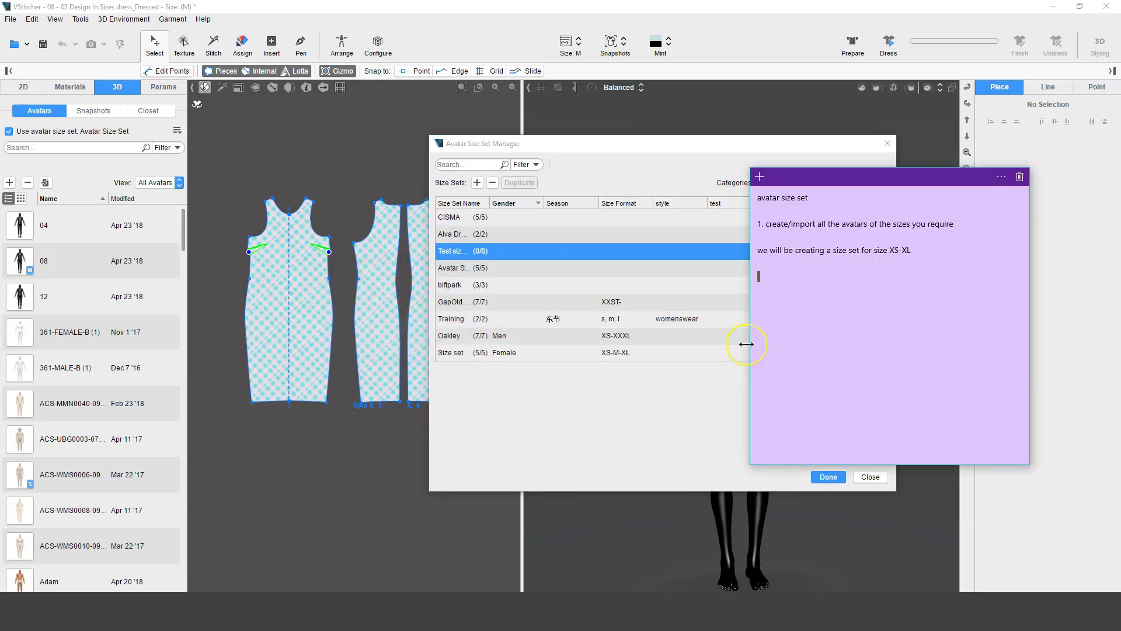
text(Categories can be added/e)
text(dited/deleted)
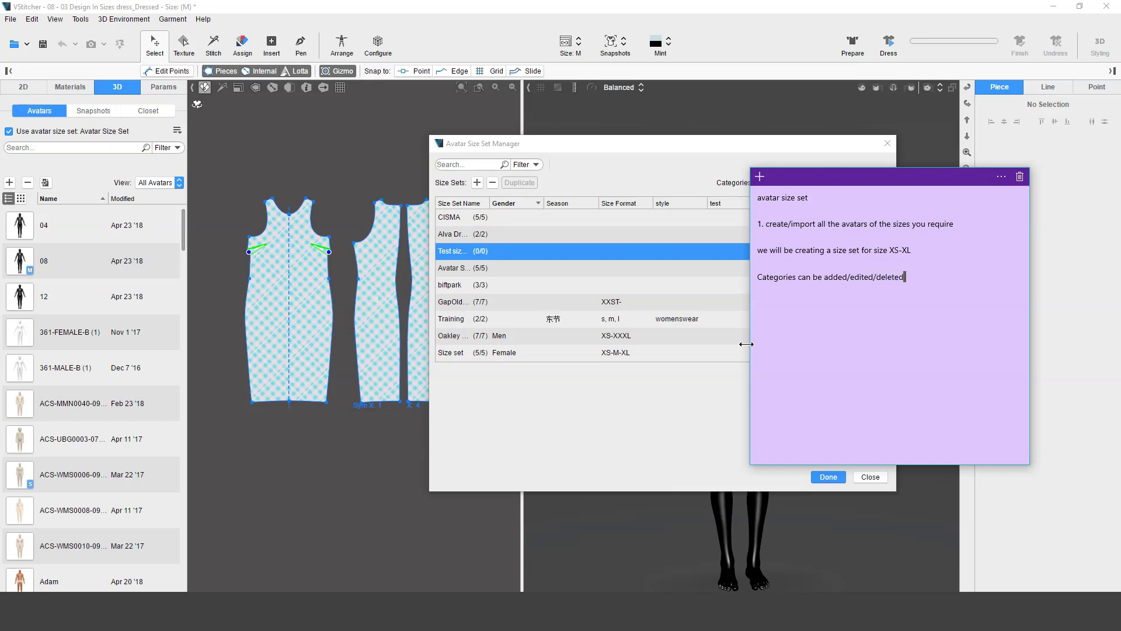
text(. Th)
key(BackSpace)
text(are metadata, t)
text(hey do not affe)
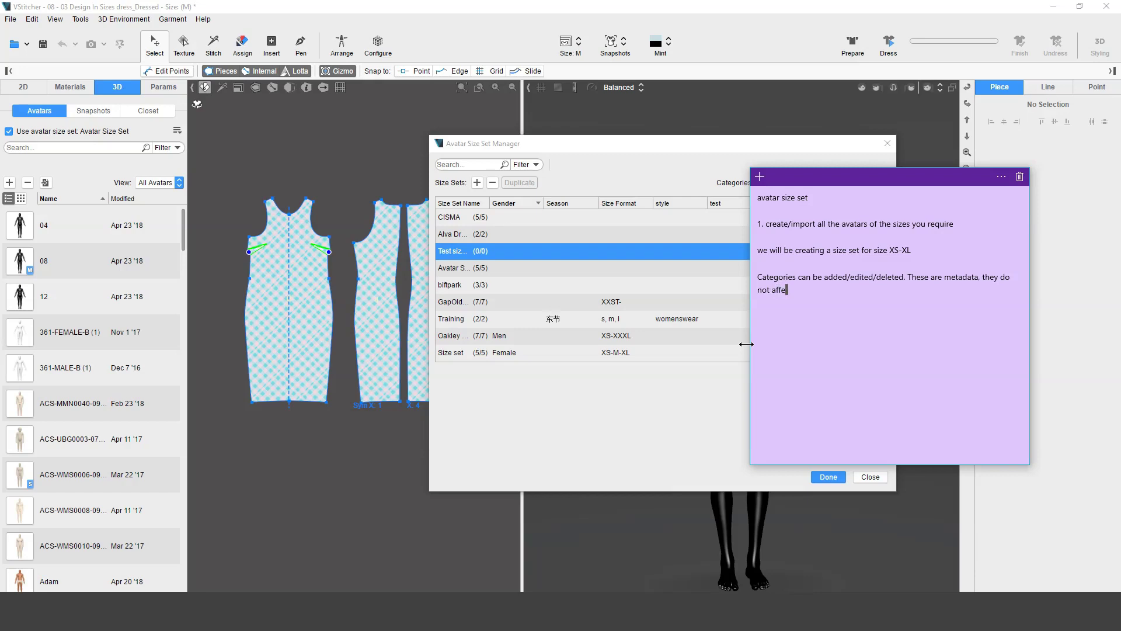
text(the)
text(t)
text(garment)
Tag Test size set with gender female, season ss19, format alphabetic and style womens
click(741, 403)
mouse_move(517, 234)
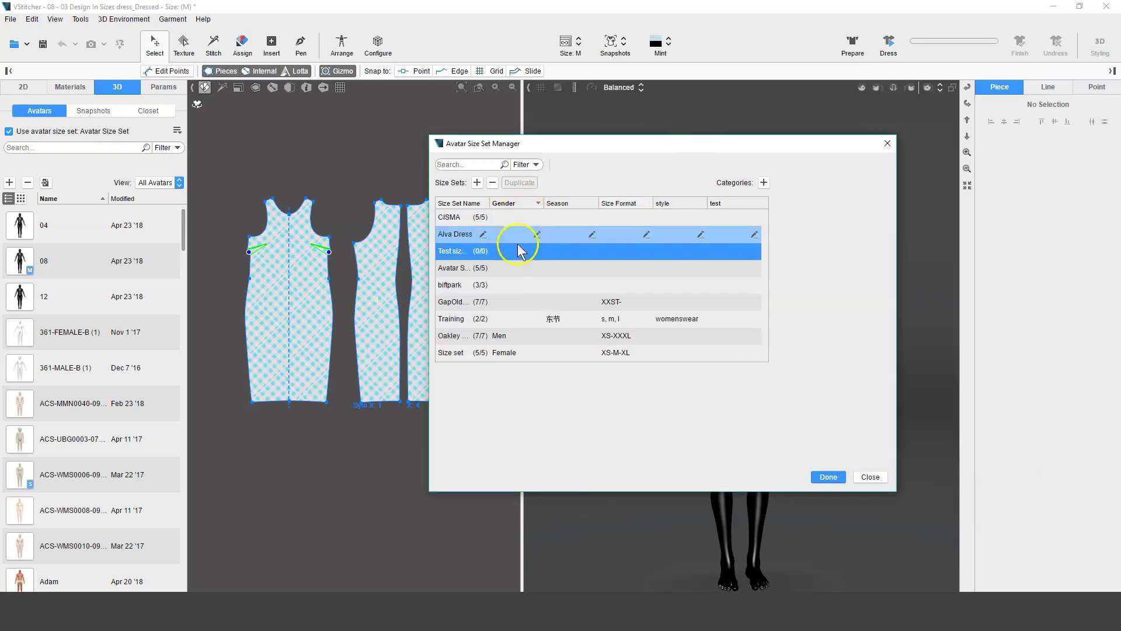
click(537, 251)
click(537, 251)
text(female)
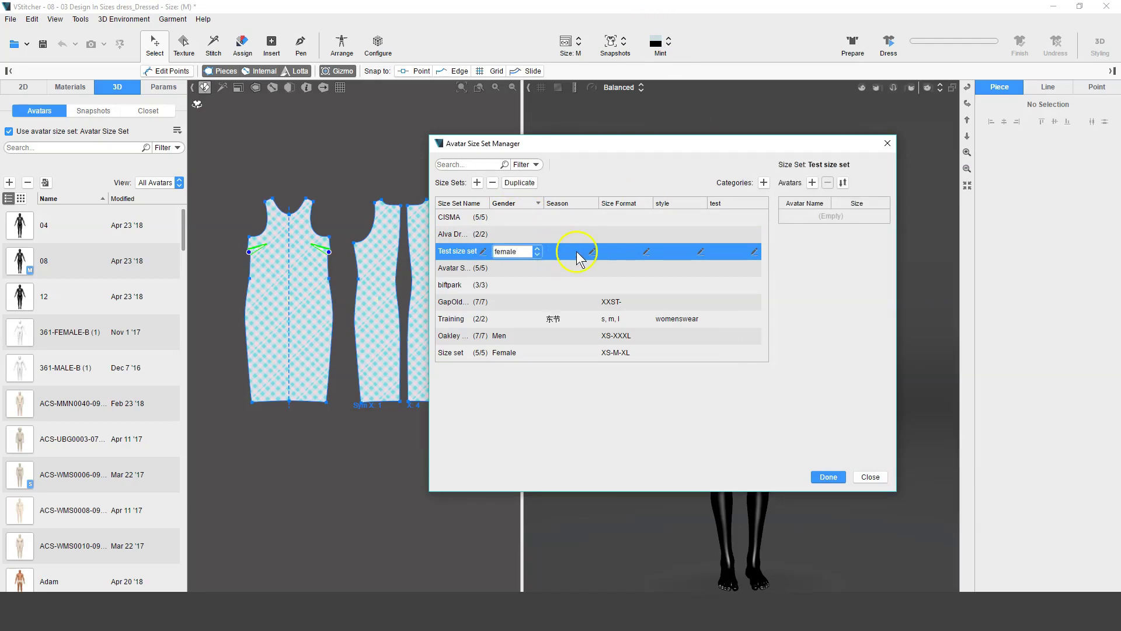
click(592, 252)
text(ss19)
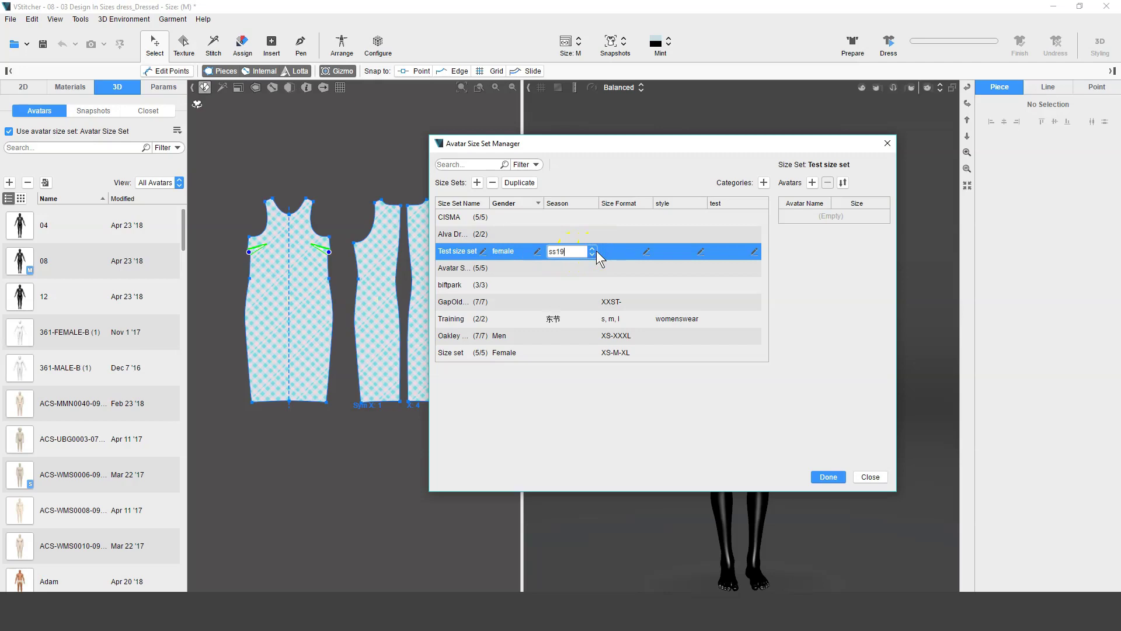
click(601, 250)
text(all)
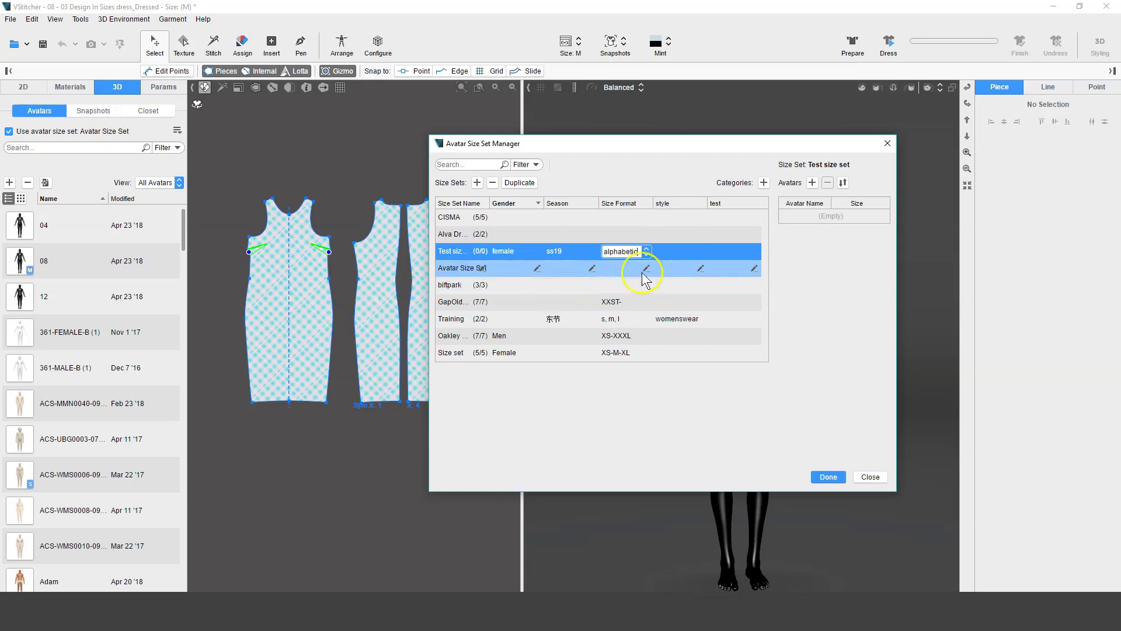
click(671, 252)
text(womens)
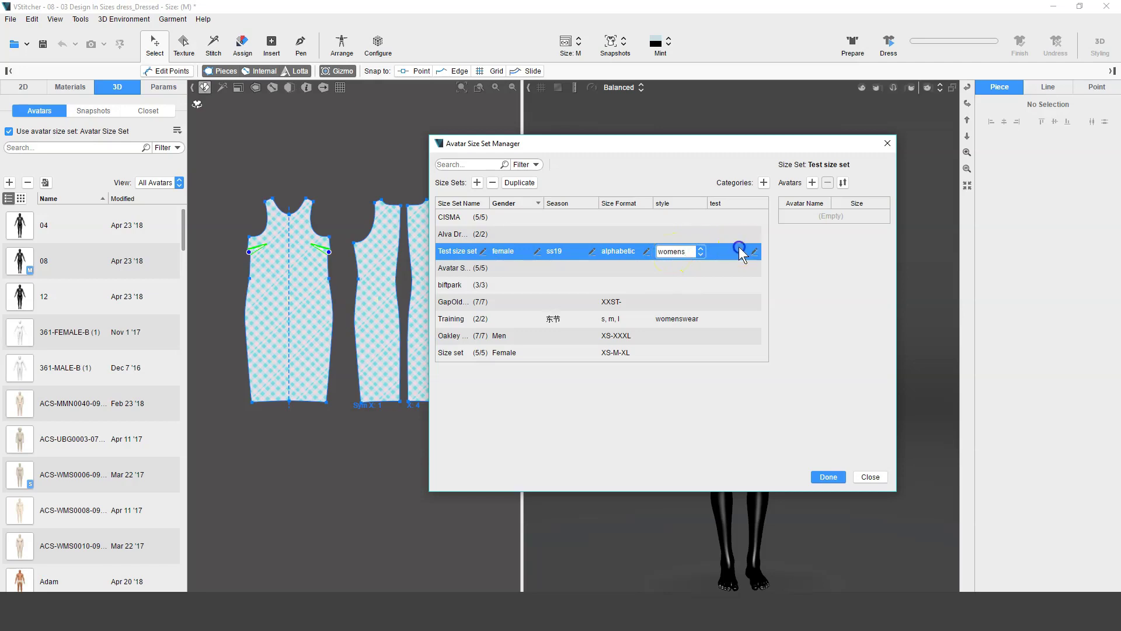
click(708, 199)
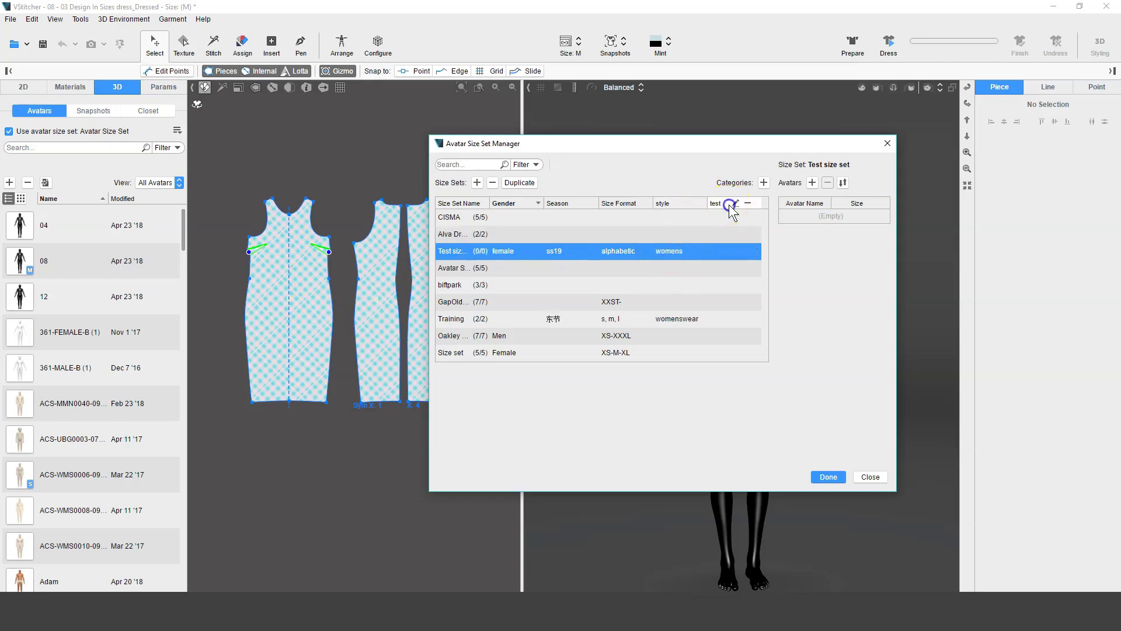
click(728, 204)
click(702, 219)
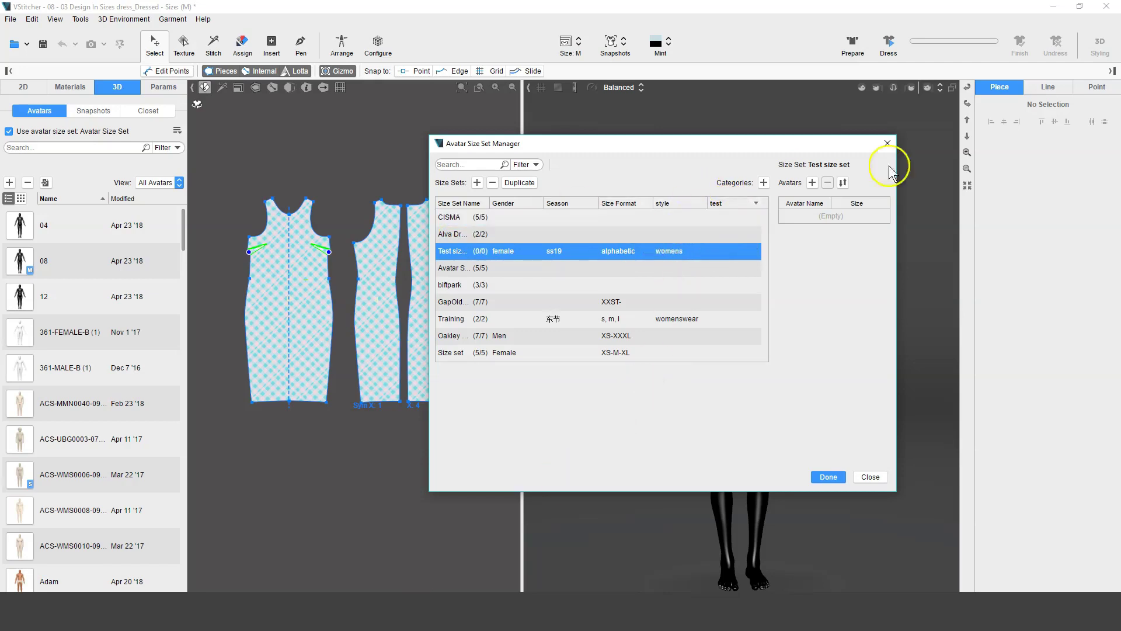
Add avatars 08 and ACS-WMS0006-0901 to Test size set, with ACS-WMS0006-0901 first
click(814, 181)
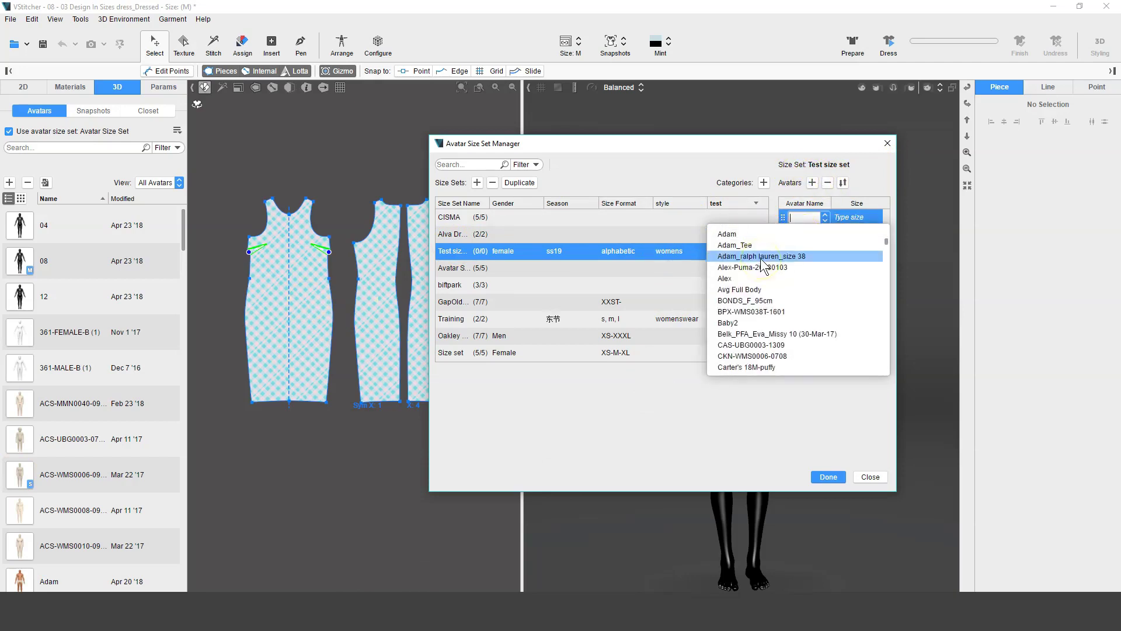
click(737, 232)
text(08)
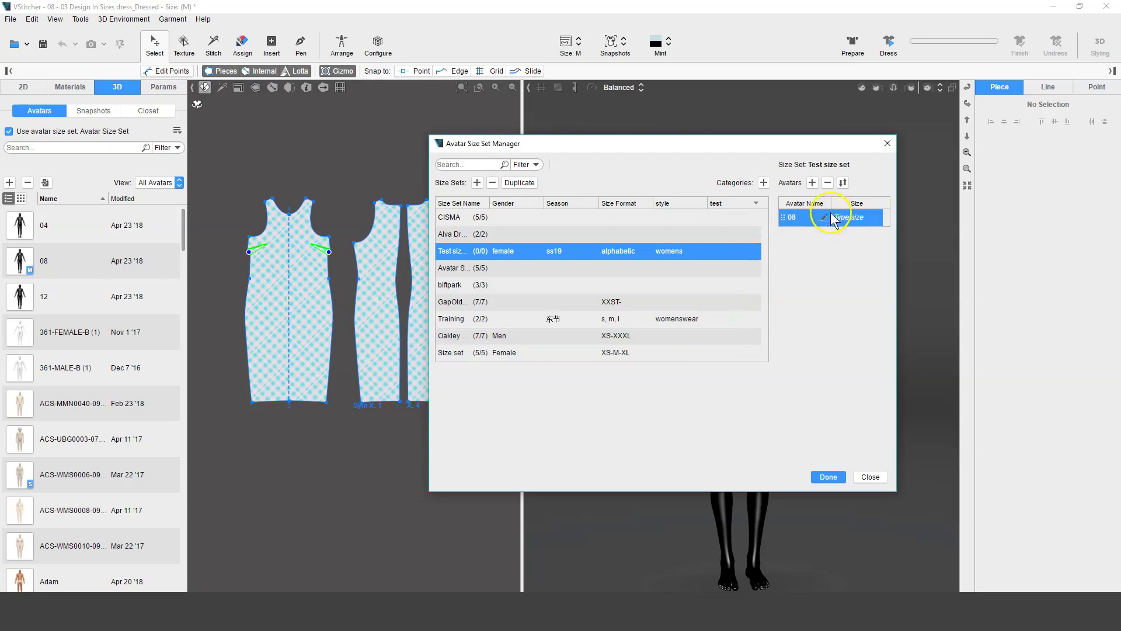
click(813, 182)
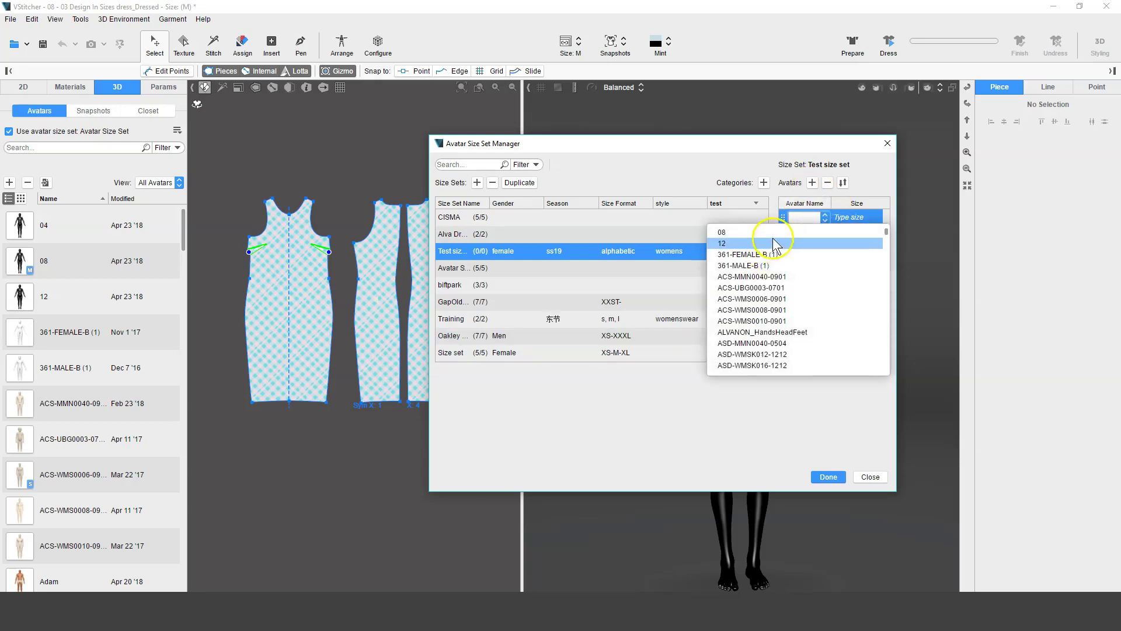
click(782, 300)
click(796, 219)
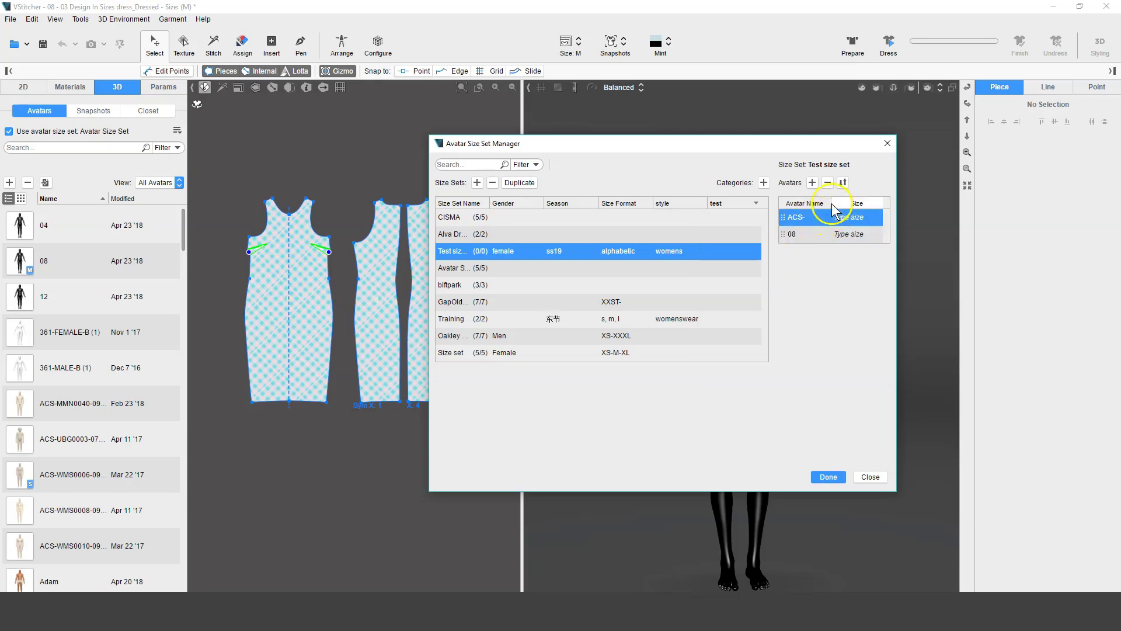
Widen the Avatar Name column, then enlarge and reposition the size set manager
drag(833, 210, 870, 210)
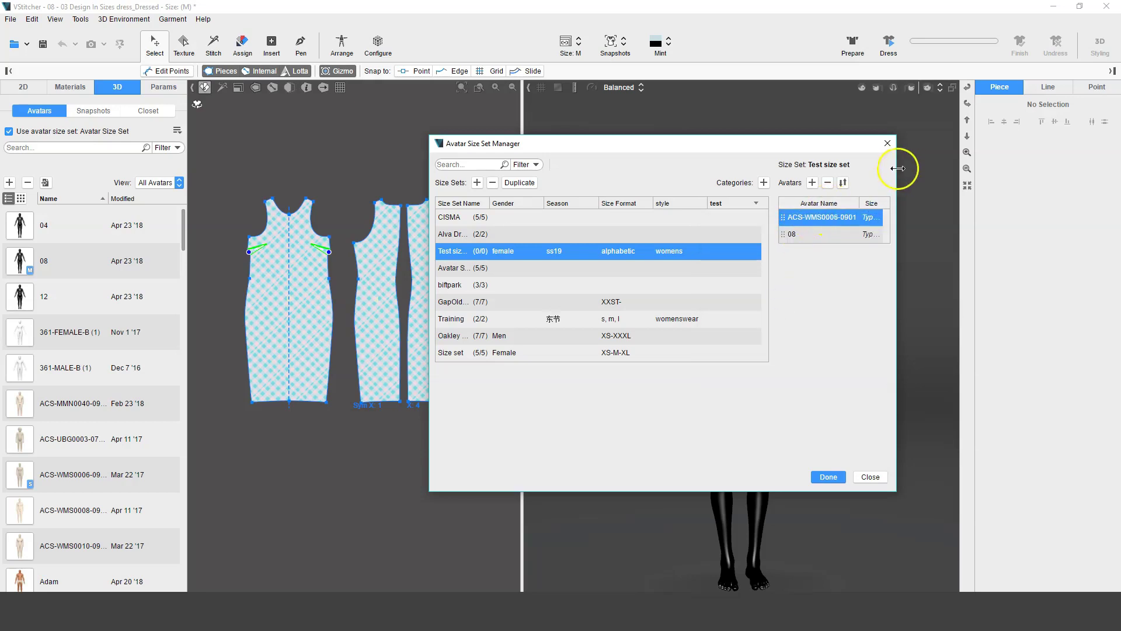
drag(897, 169, 1014, 168)
drag(885, 144, 675, 132)
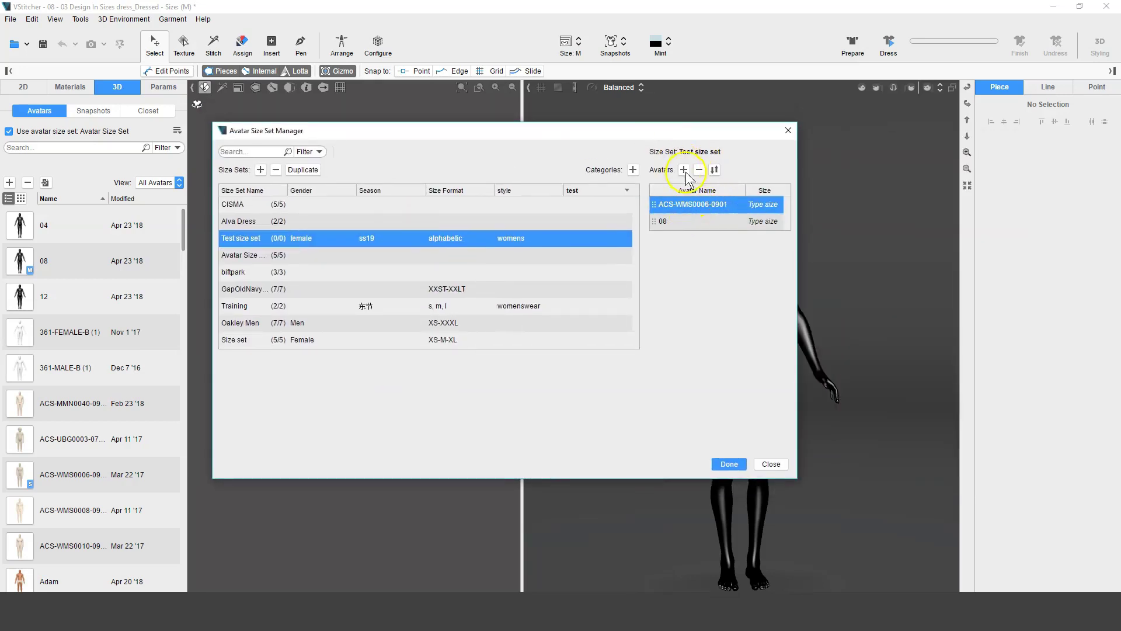
Add avatars ACS-MMN0040-0901 and ACS-WMS0010-0901, moving ACS-WMS0010-0901 toward the bottom
click(684, 170)
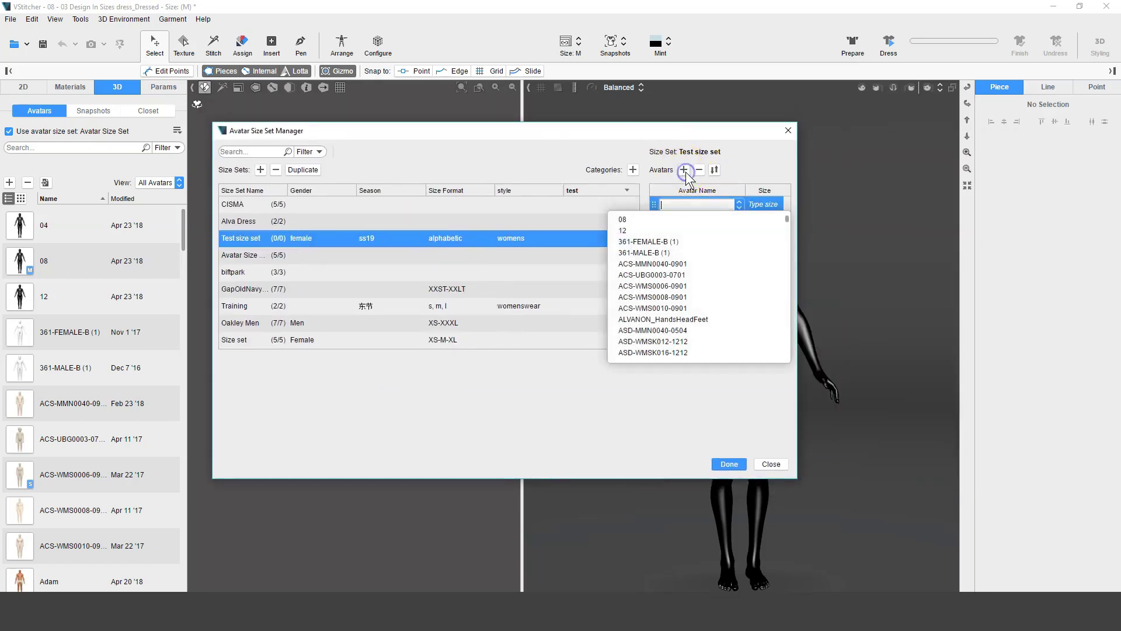
click(666, 285)
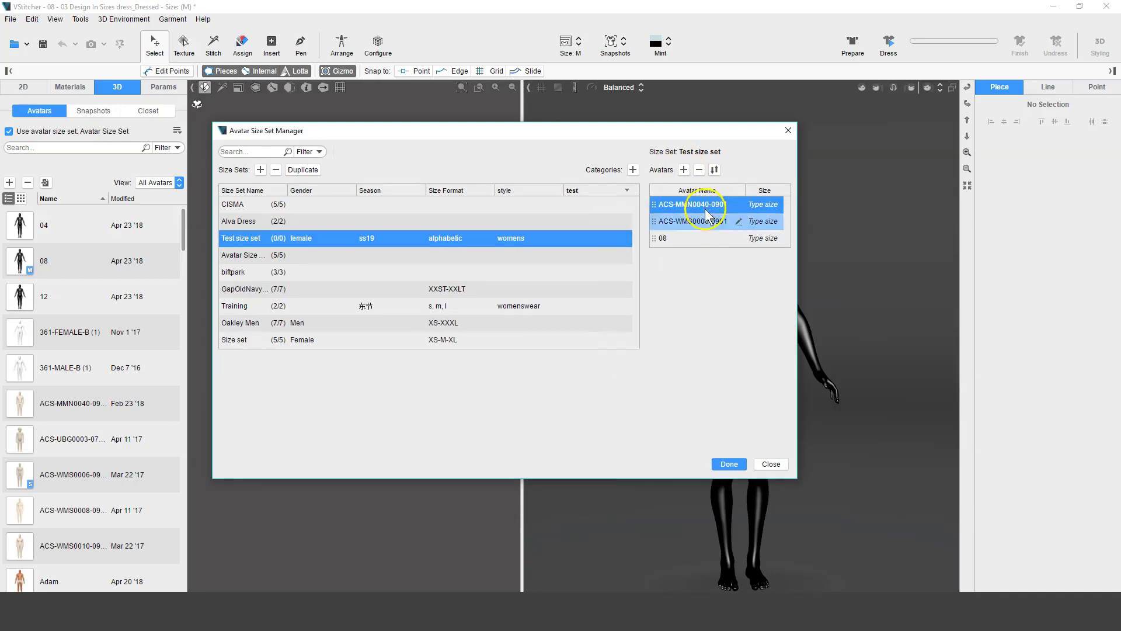
mouse_move(697, 239)
click(684, 170)
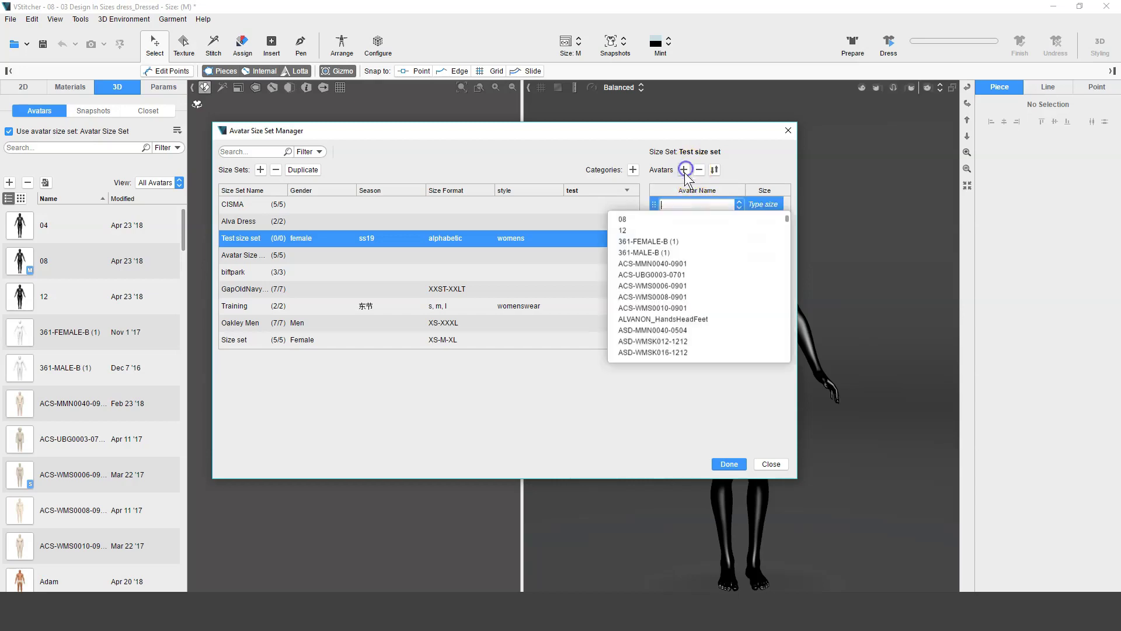
click(693, 313)
drag(688, 204, 695, 252)
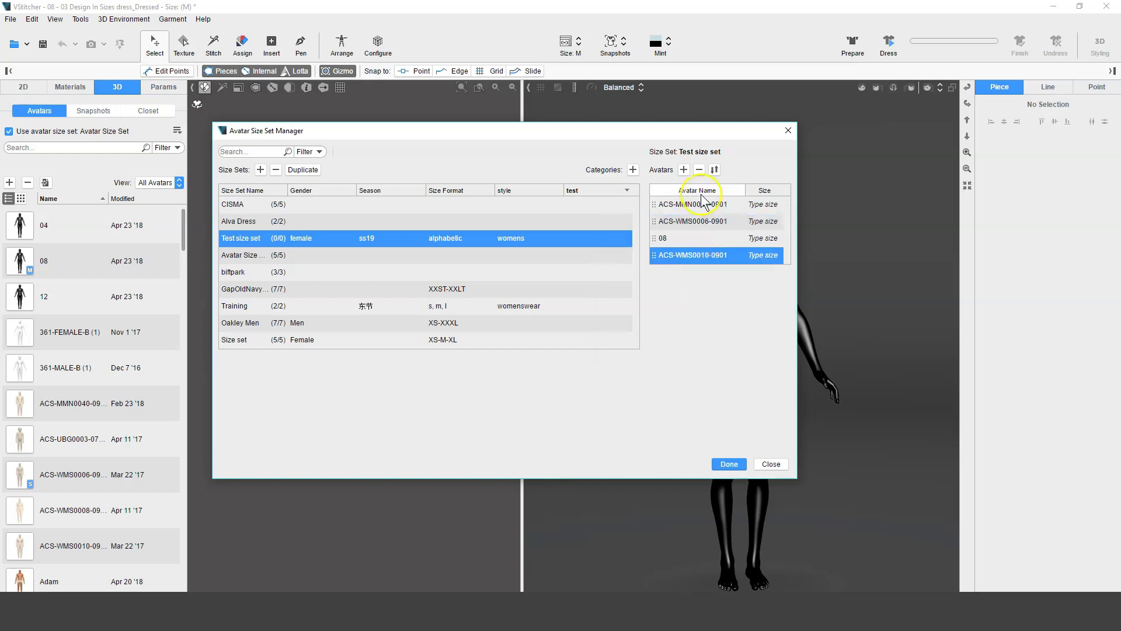
Add avatar 12 as the fifth row at the bottom of the list
click(683, 170)
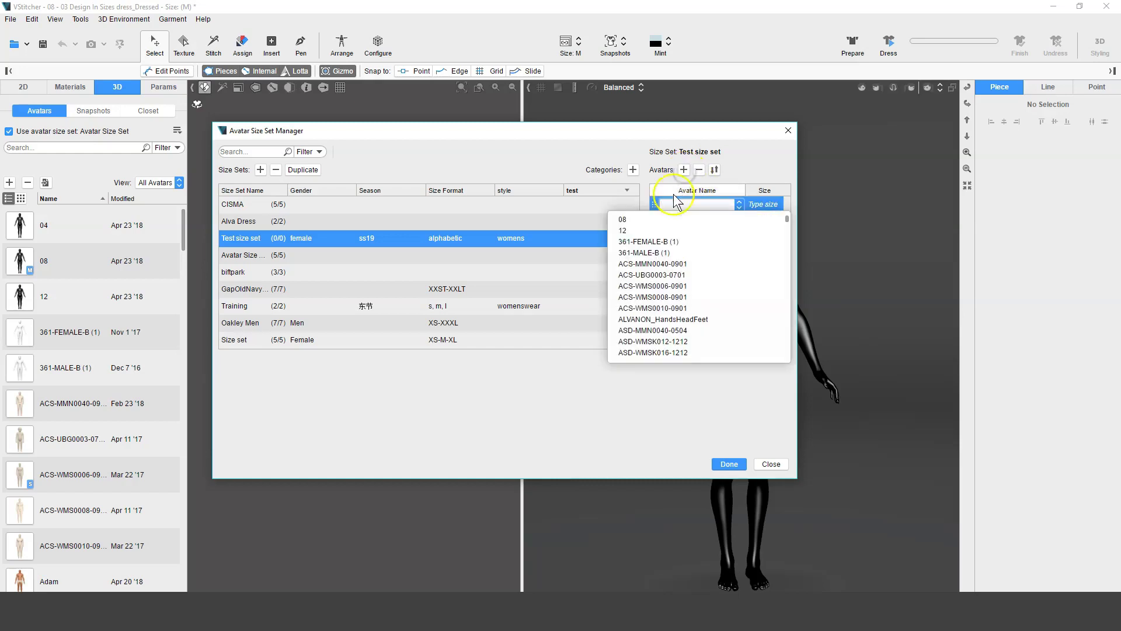
click(683, 285)
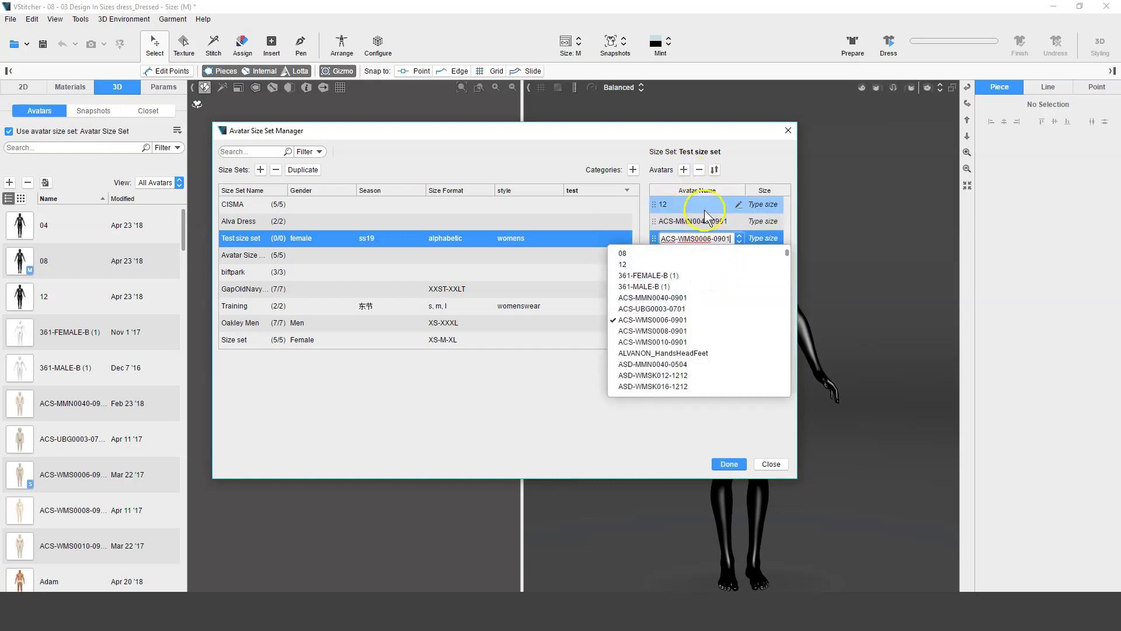
drag(706, 213, 695, 280)
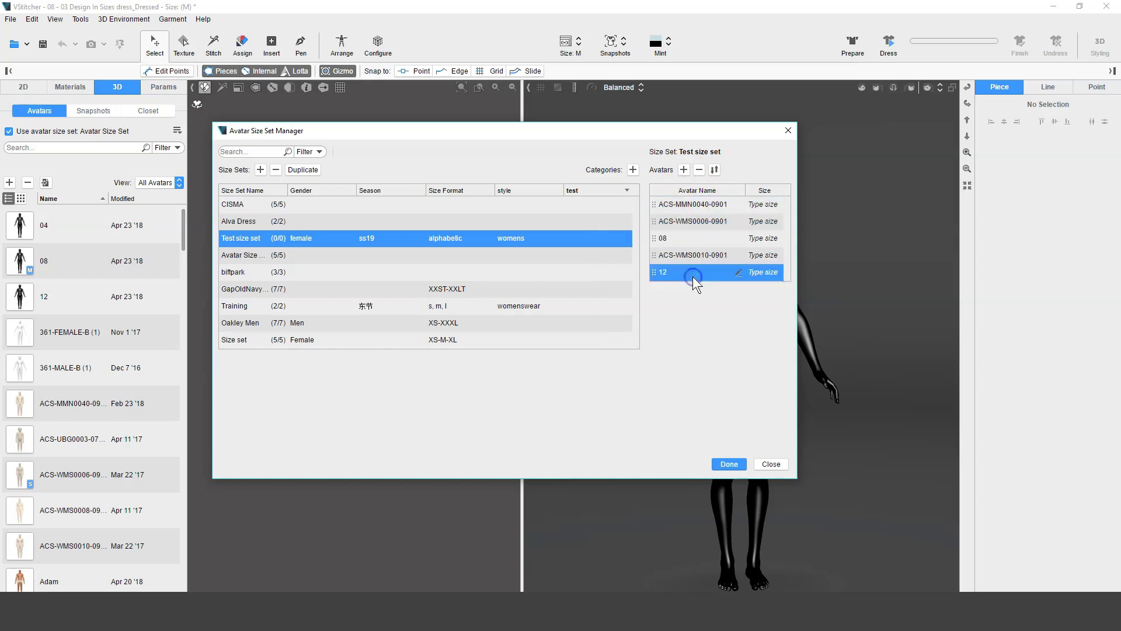
Enter sizes XS, S, M, L and XL for the five avatars in list order
click(684, 209)
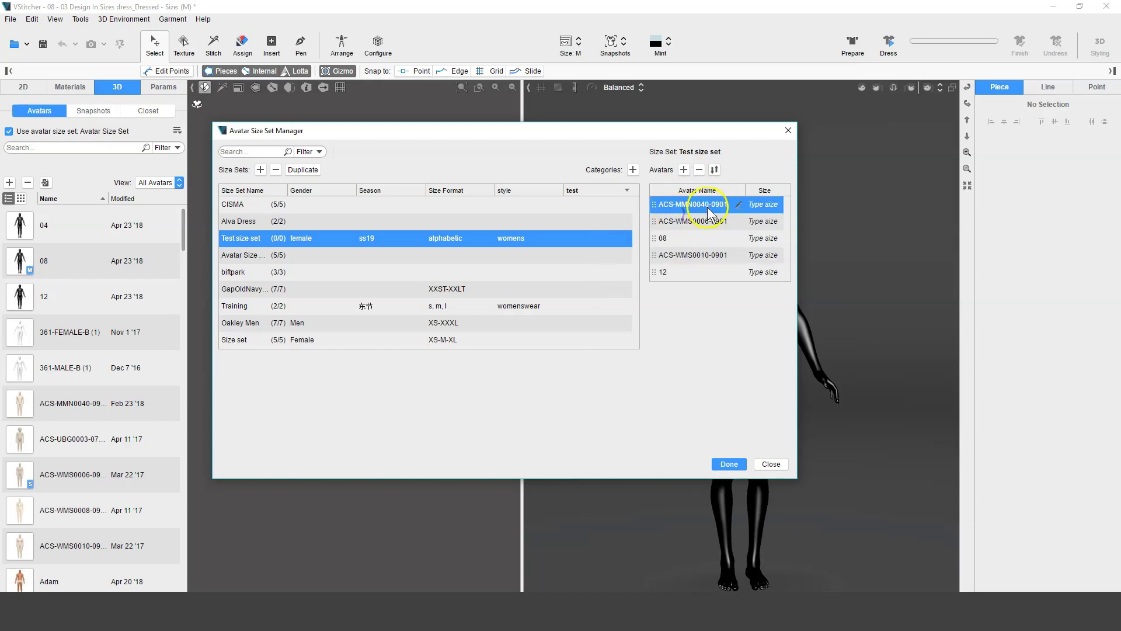
click(758, 208)
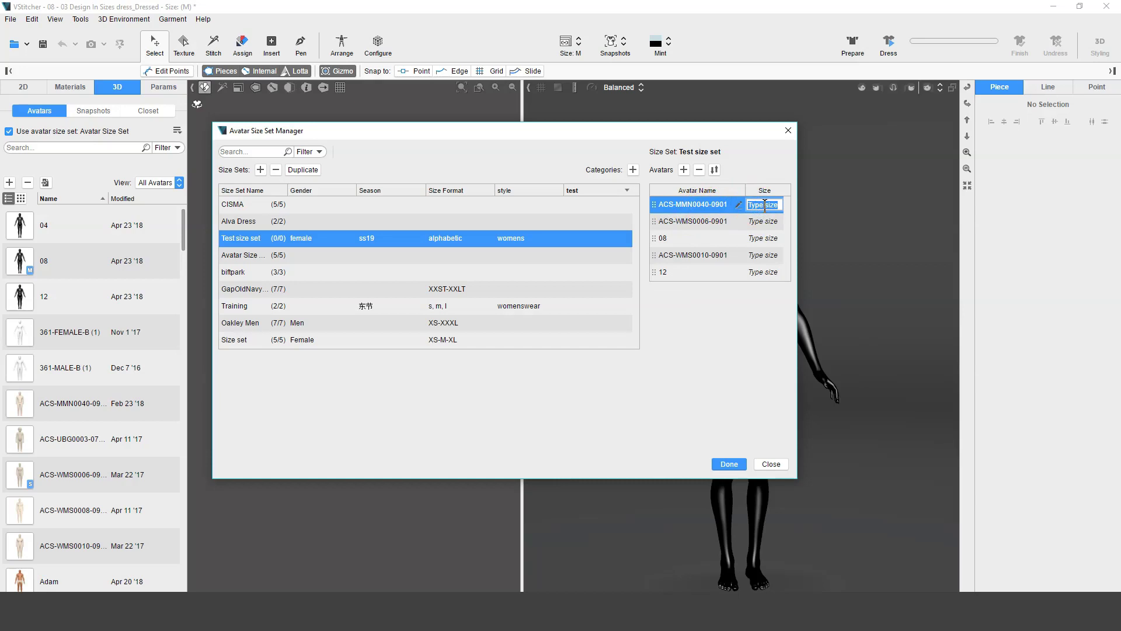
text(XS)
click(769, 218)
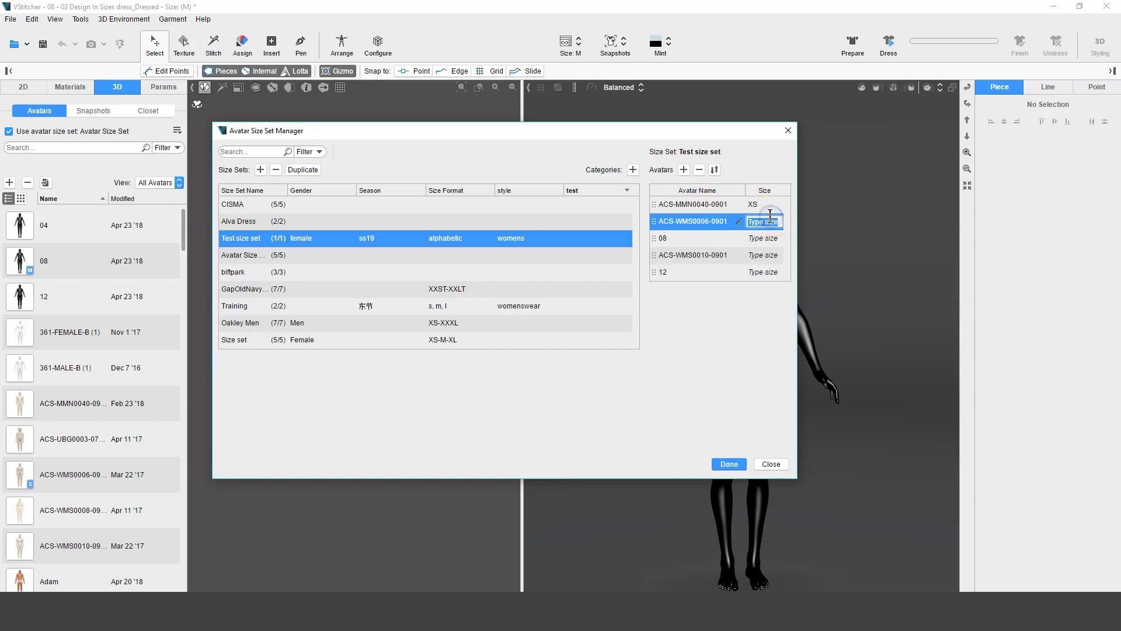
text(S)
click(764, 238)
text(M)
click(762, 255)
text(L)
click(763, 272)
text(XL)
key(Return)
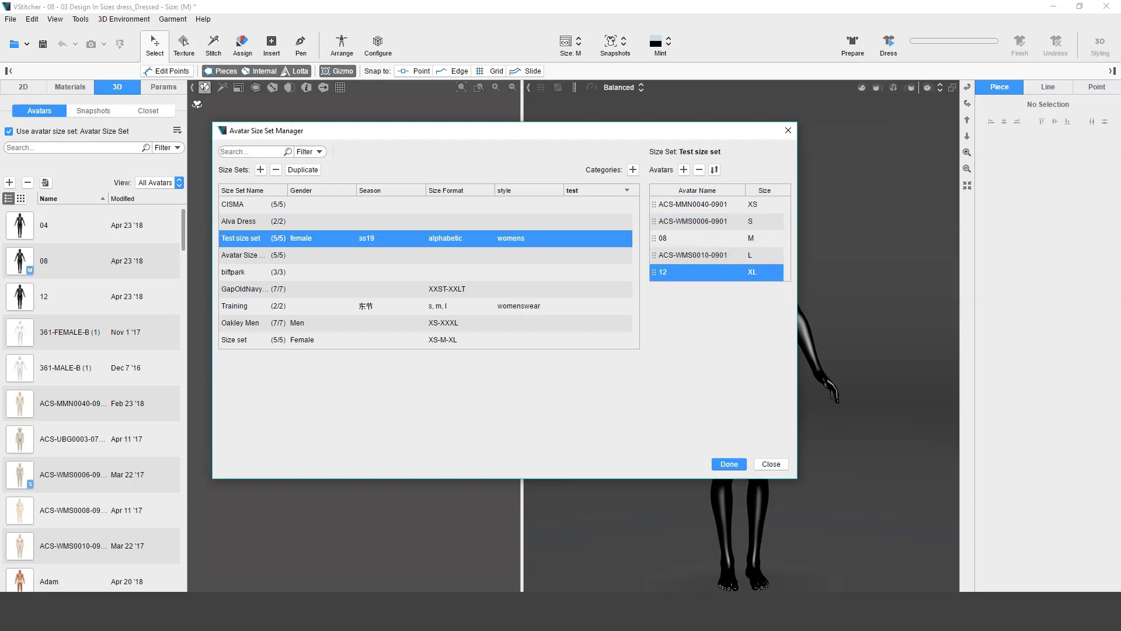
Start a new line in the side note about matching sizes
key(alt+Tab)
key(Return)
key(Return)
text(Ensure sur)
key(BackSpace)
key(BackSpace)
text(ize is the same as the size of the )
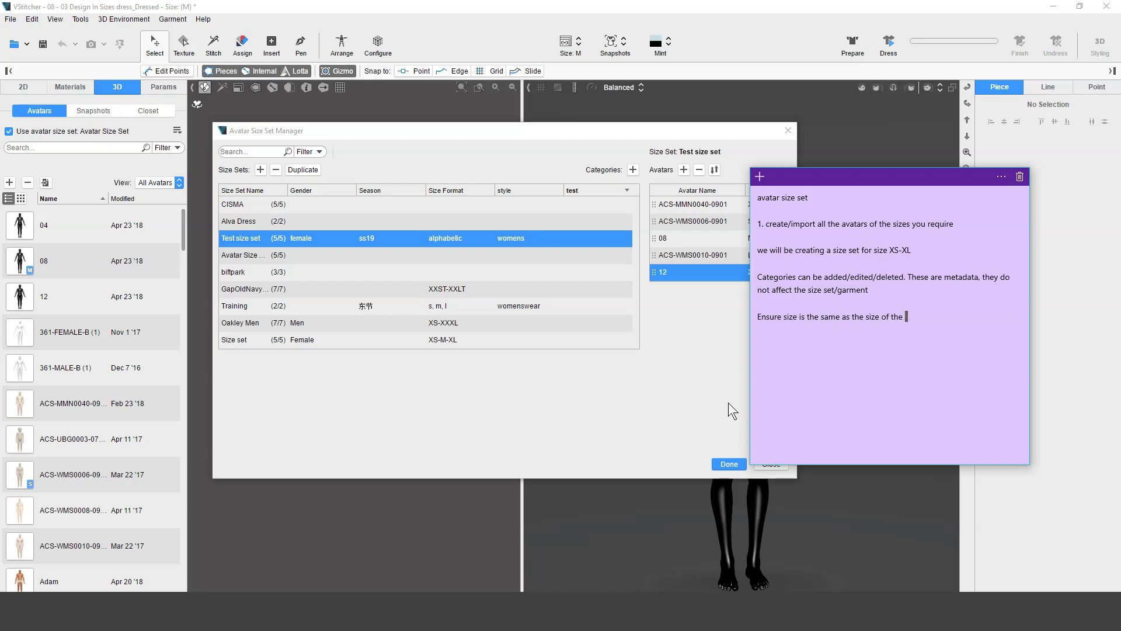
text(garment.)
key(Return)
text(For e.)
text(g )
text(if garment is size 2, it will not register )
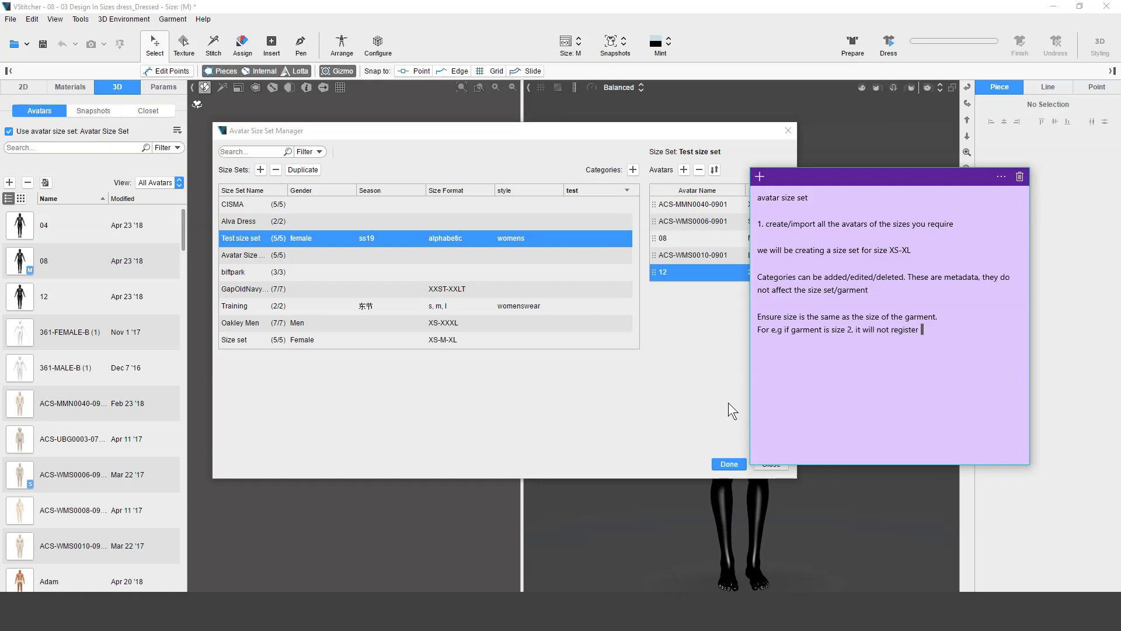
text(if)
text(ut )
text(size)
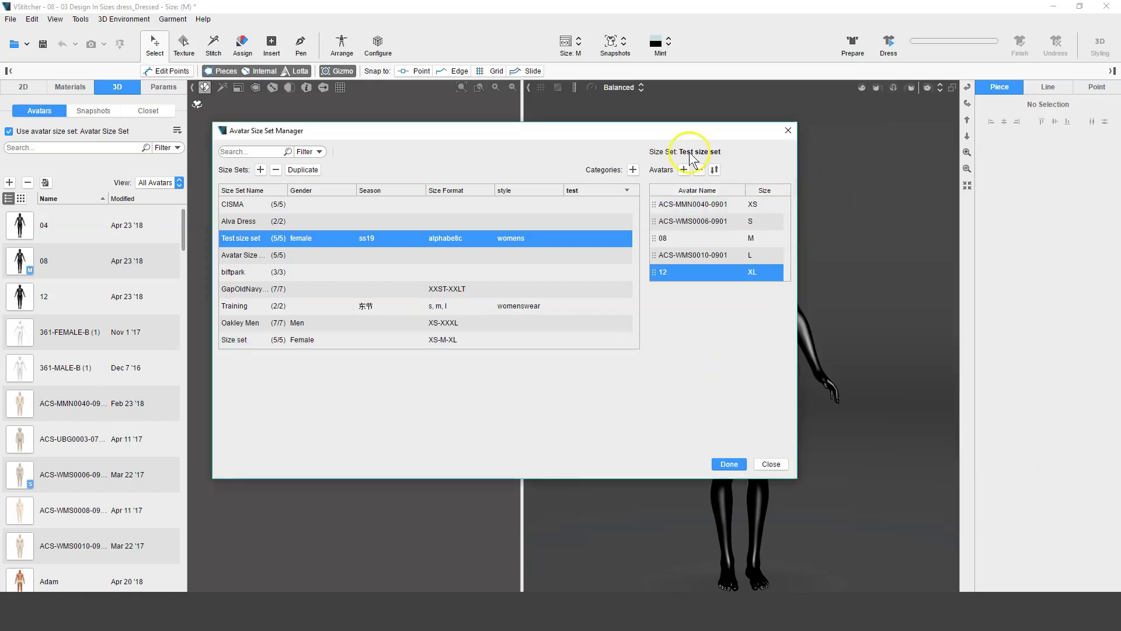
Close the size set manager with Done and check the garment's sizes without changing them
click(727, 465)
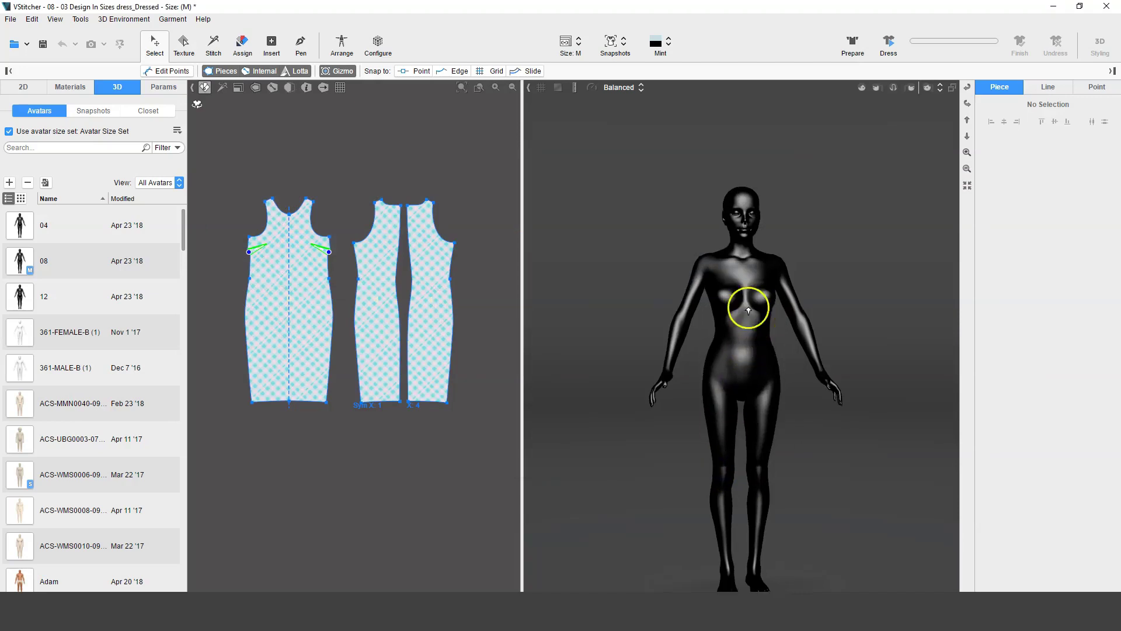
click(173, 19)
mouse_move(210, 85)
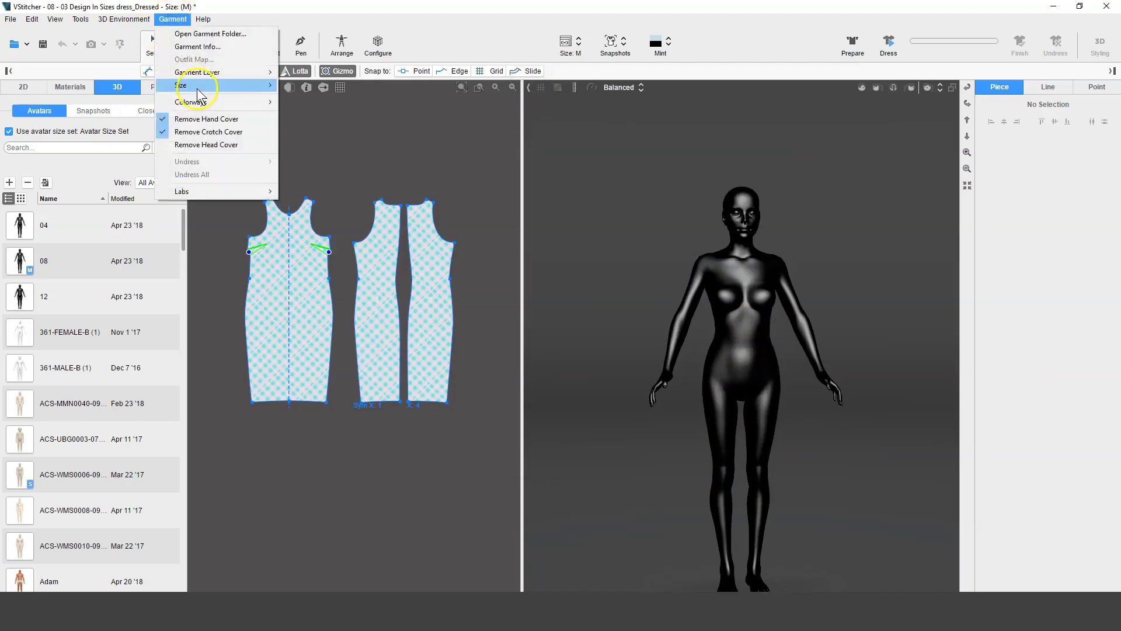
click(458, 149)
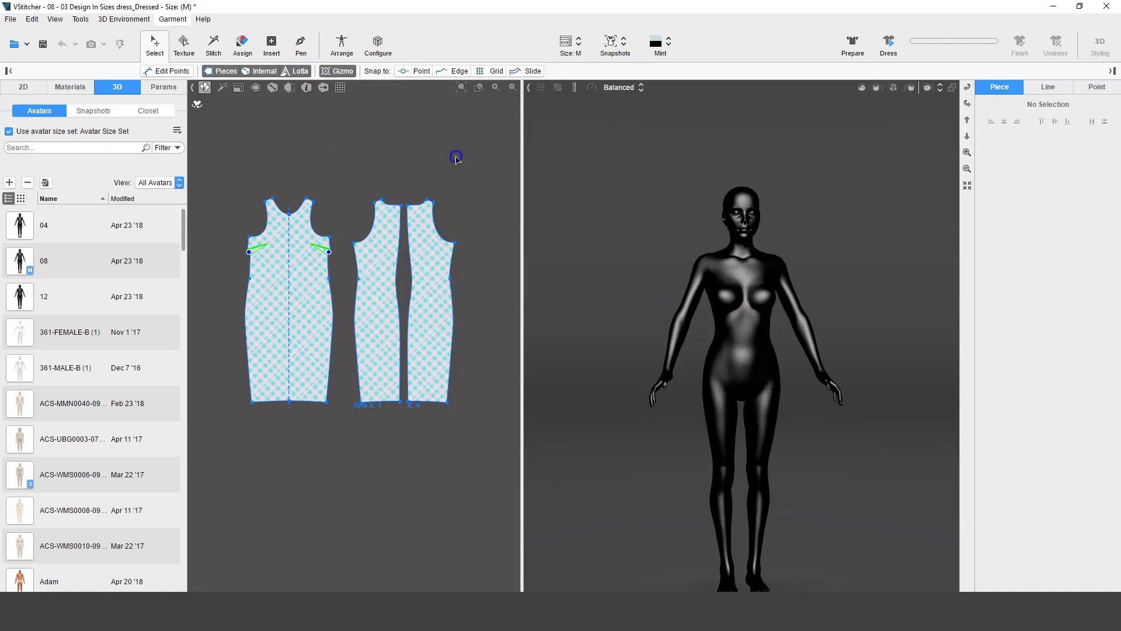
Choose Test size set for the garment's avatar pairings and bring up the notes
click(575, 48)
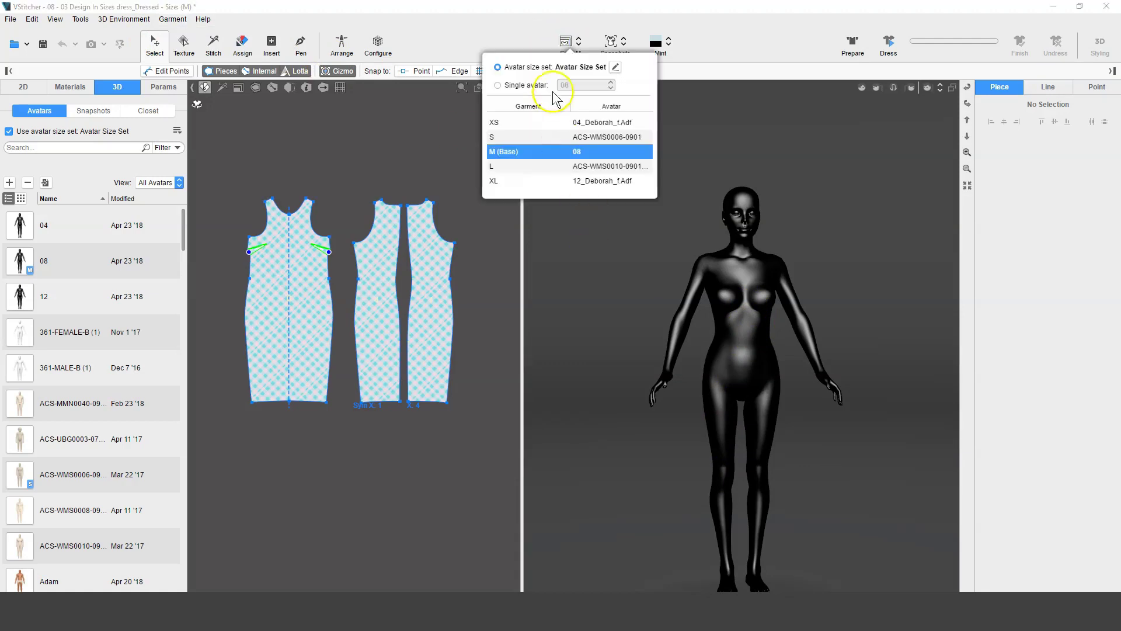
click(615, 67)
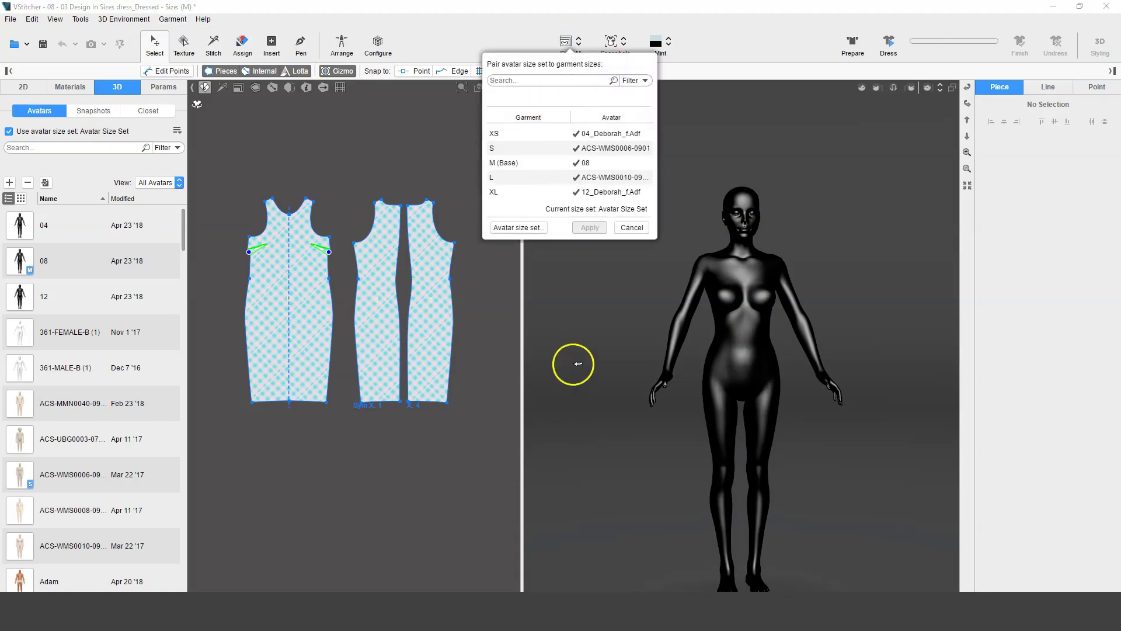
click(538, 81)
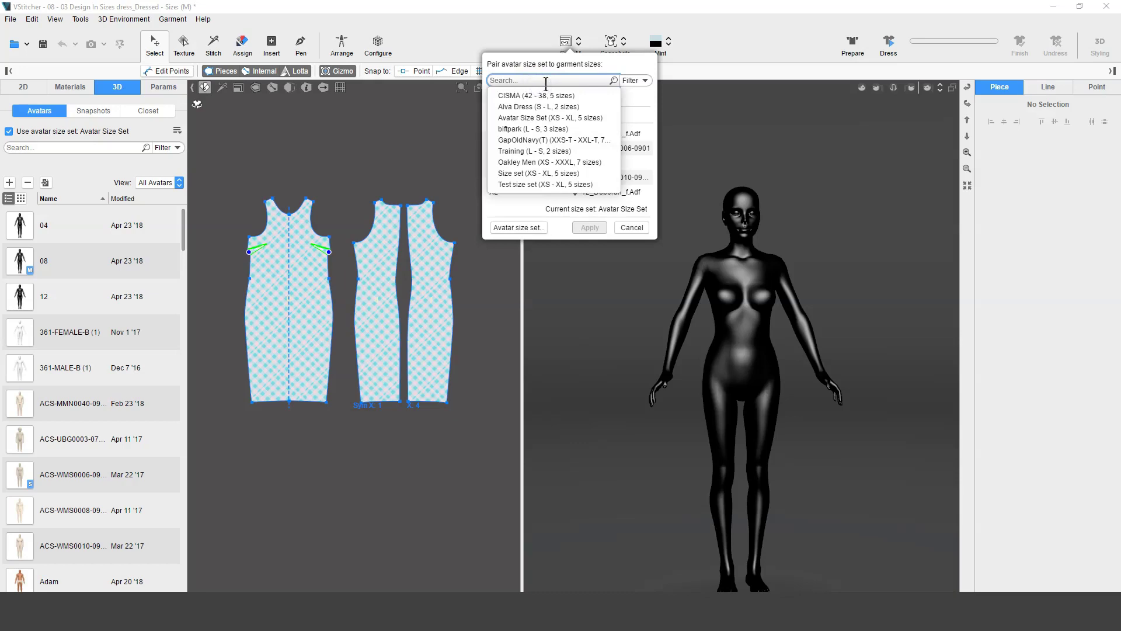
text(test)
click(545, 95)
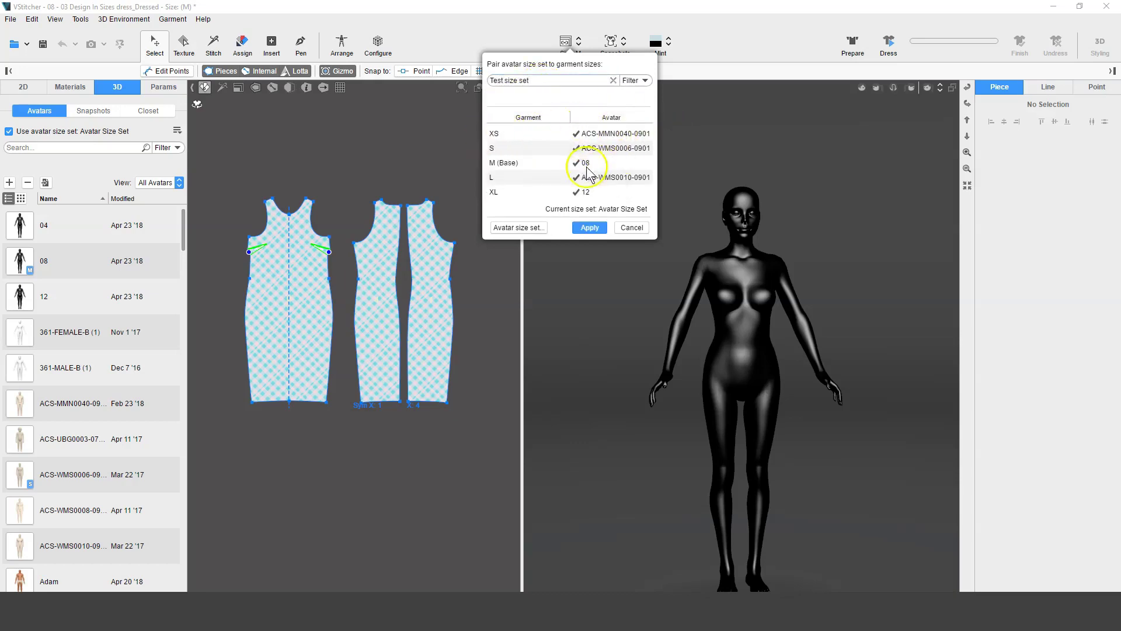
key(alt+Tab)
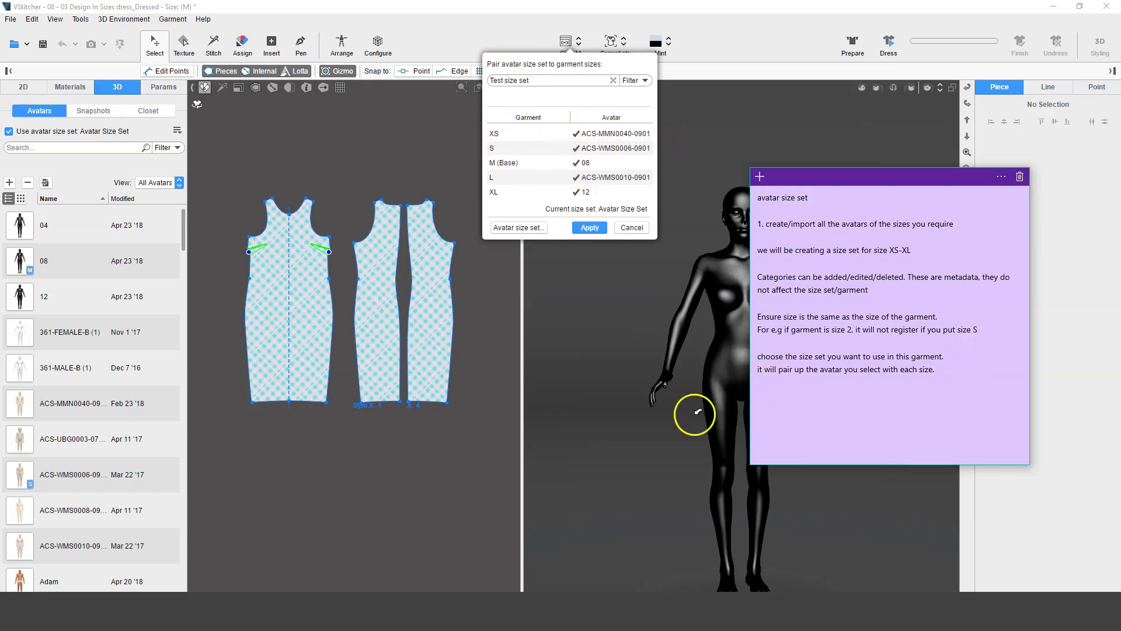
Apply Test size set (XS–XL, 5 sizes) to the garment and close the size overview
click(578, 42)
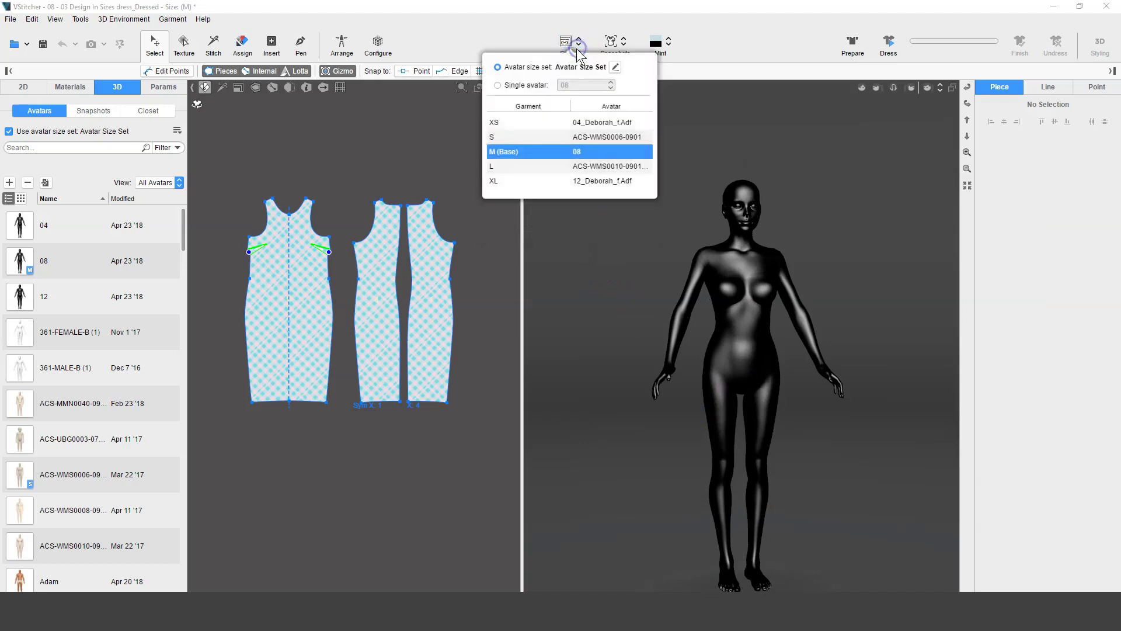
click(616, 67)
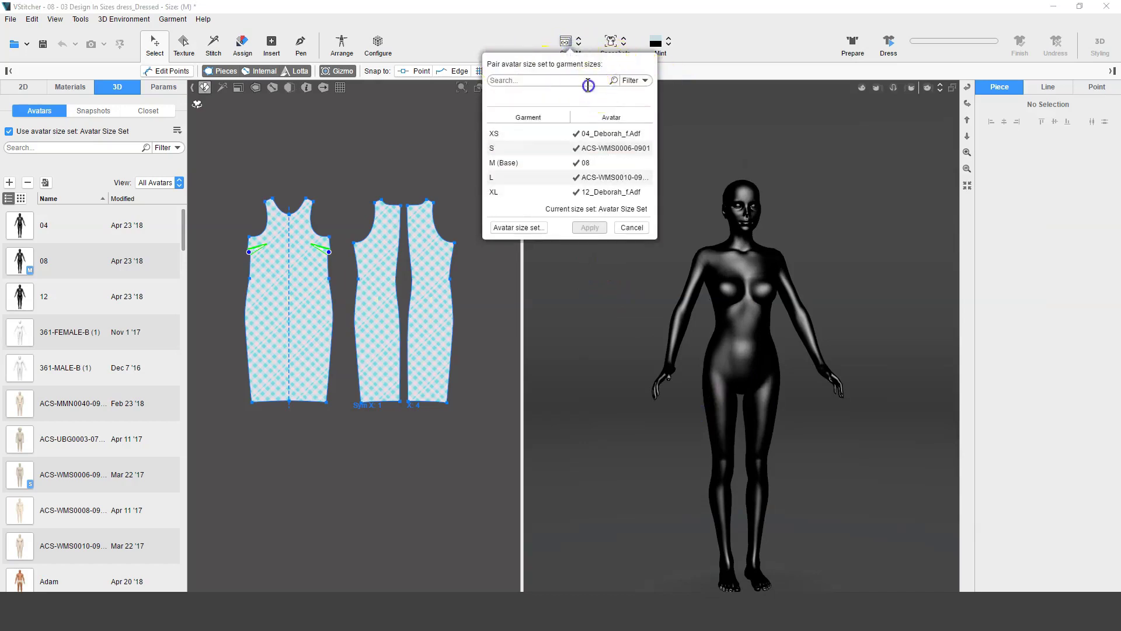
click(589, 83)
text(test)
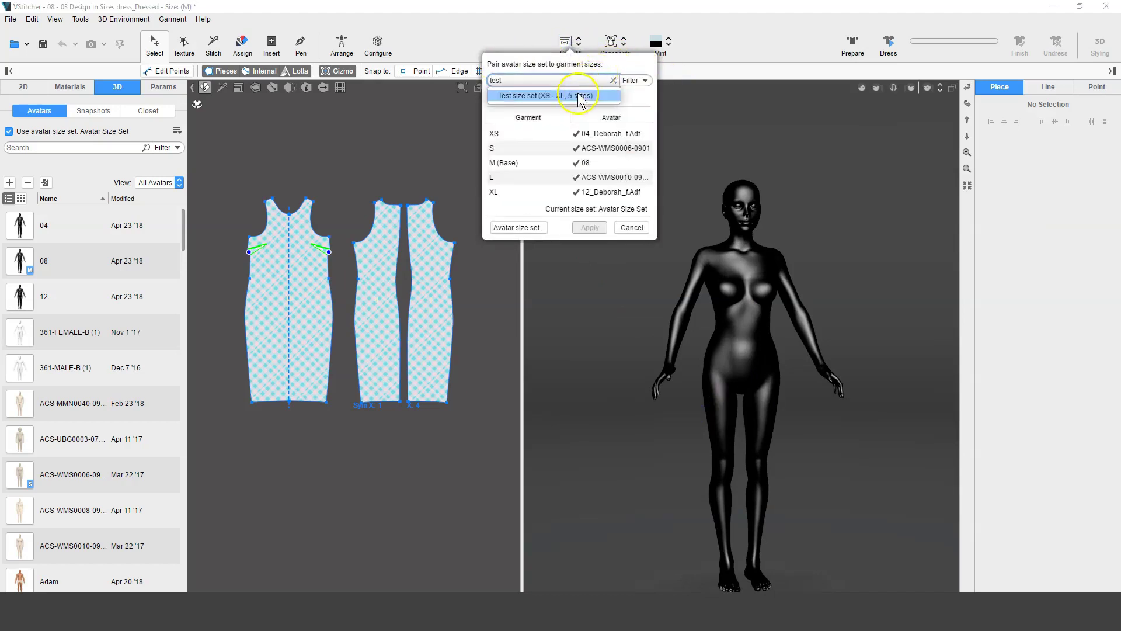
click(579, 96)
click(589, 226)
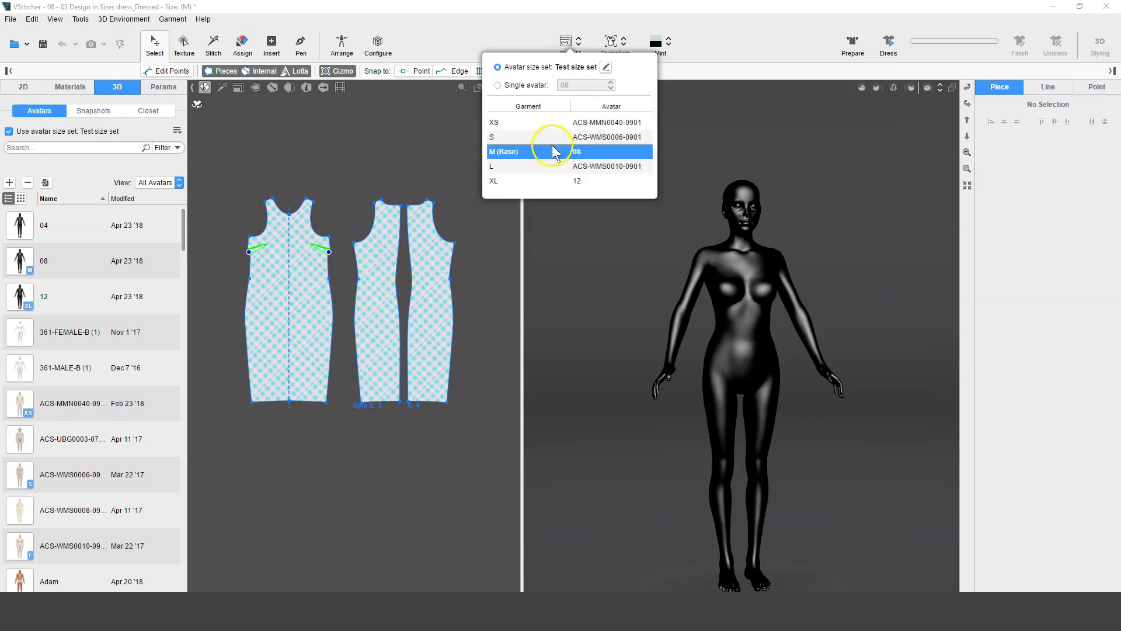
click(592, 208)
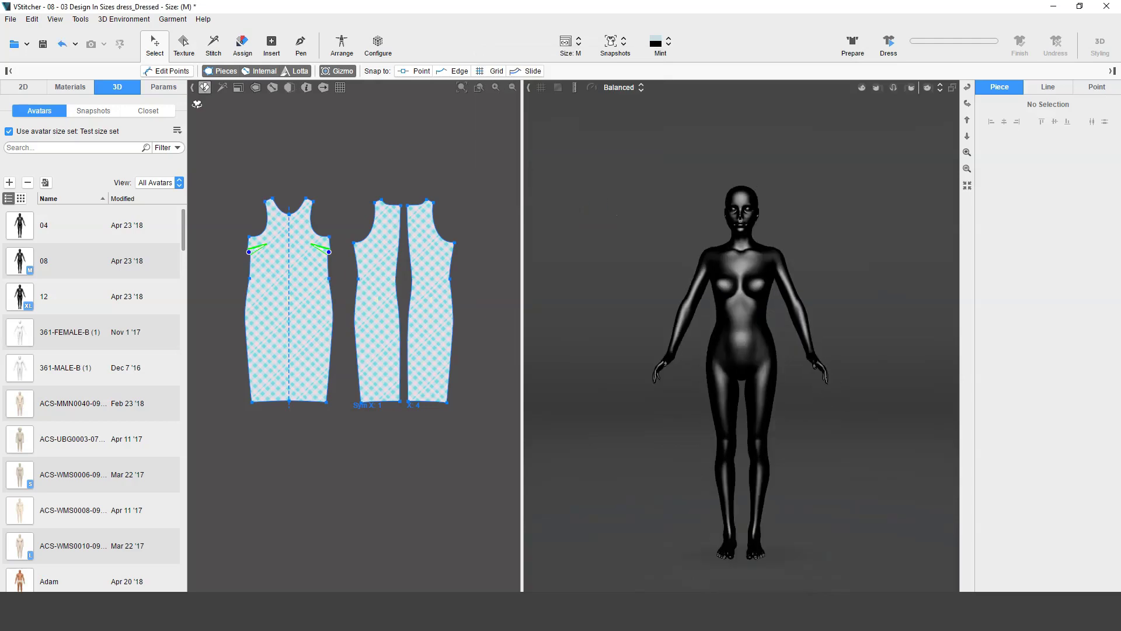
click(169, 20)
Set the dress to size XS, drape it on the XS avatar and save the XS snapshot
mouse_move(210, 86)
click(300, 85)
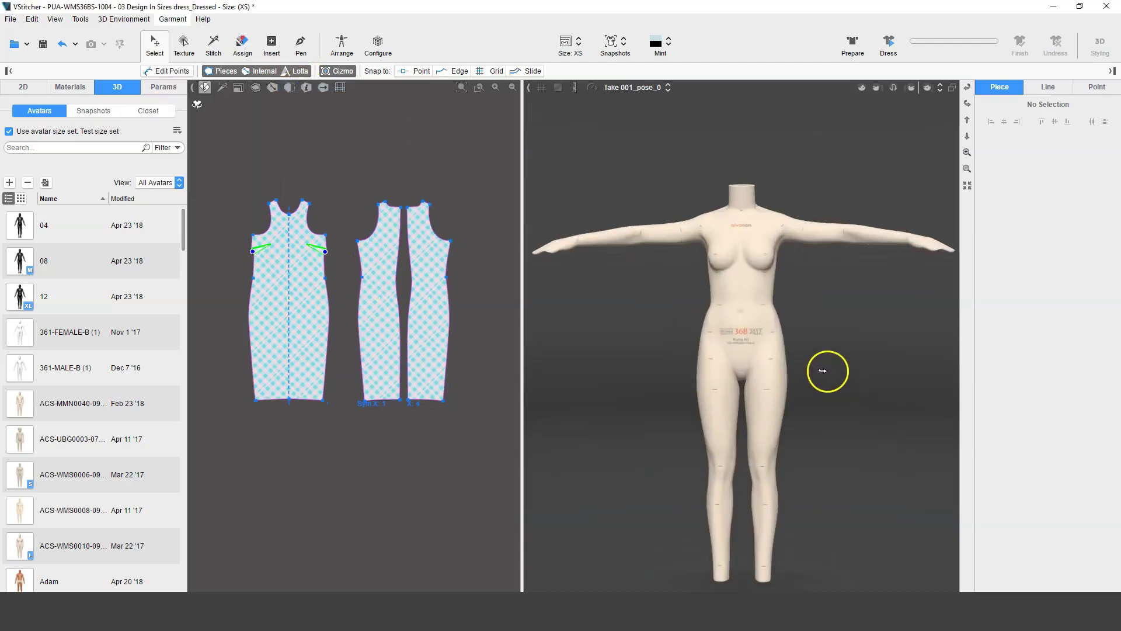
click(93, 111)
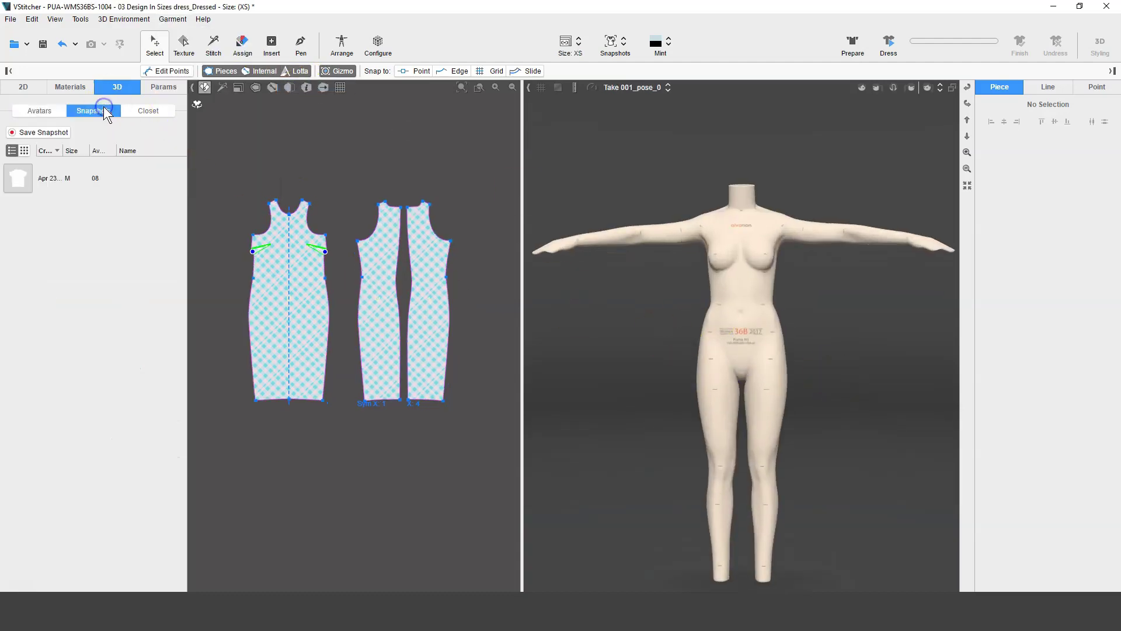
click(889, 45)
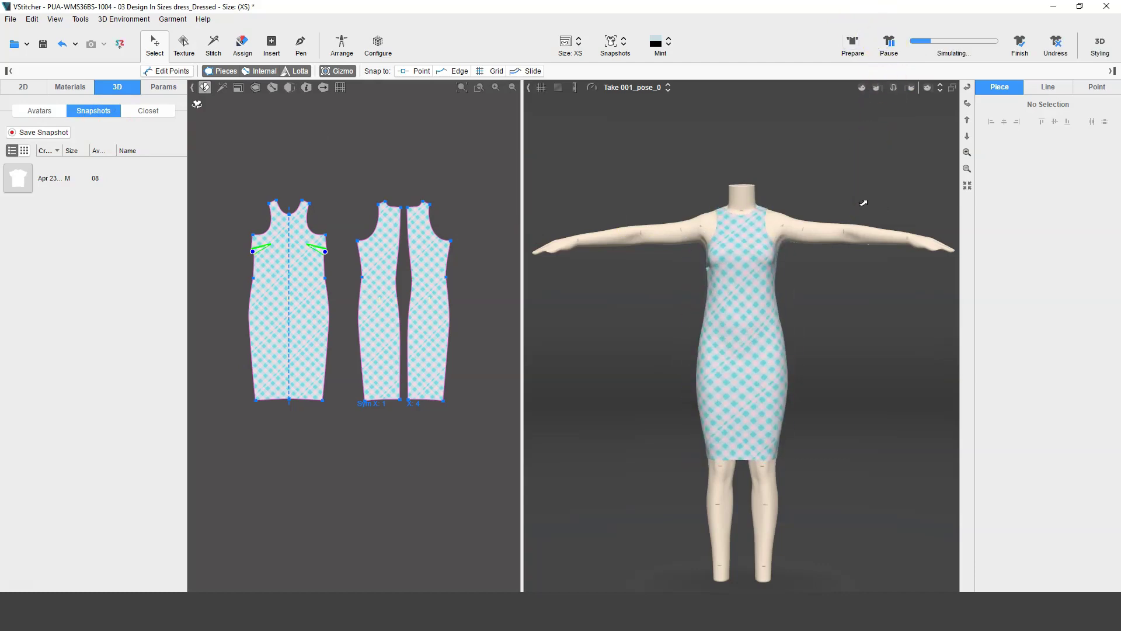
mouse_move(862, 266)
right_down()
mouse_move(934, 288)
mouse_move(482, 328)
right_up()
click(1024, 50)
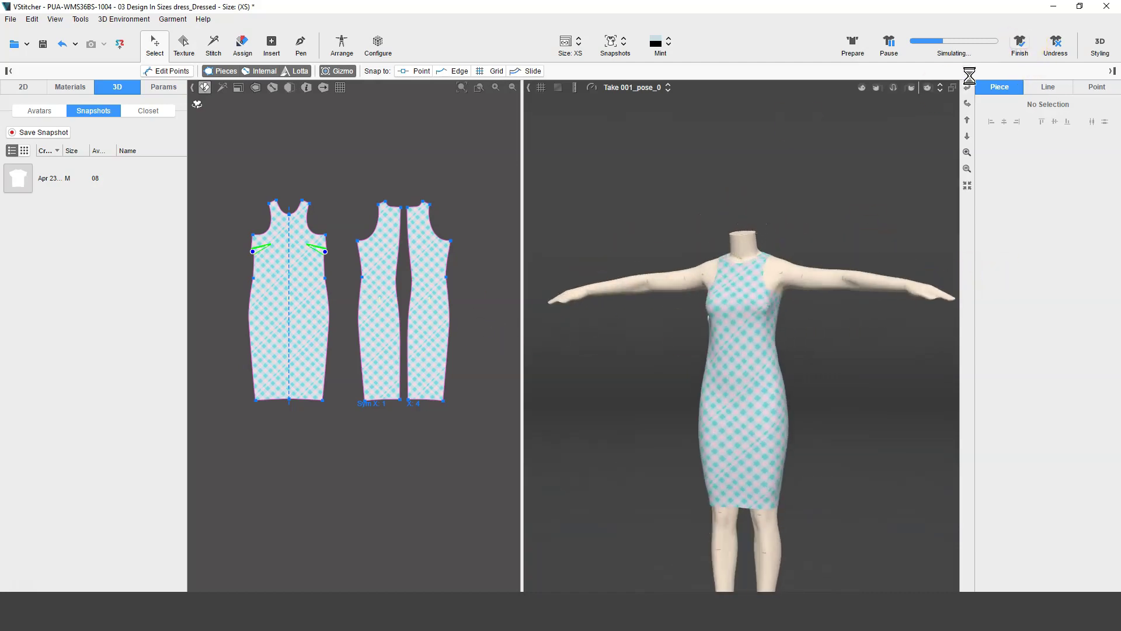
Switch the dress to size S and drape it on the S avatar
click(173, 19)
click(186, 86)
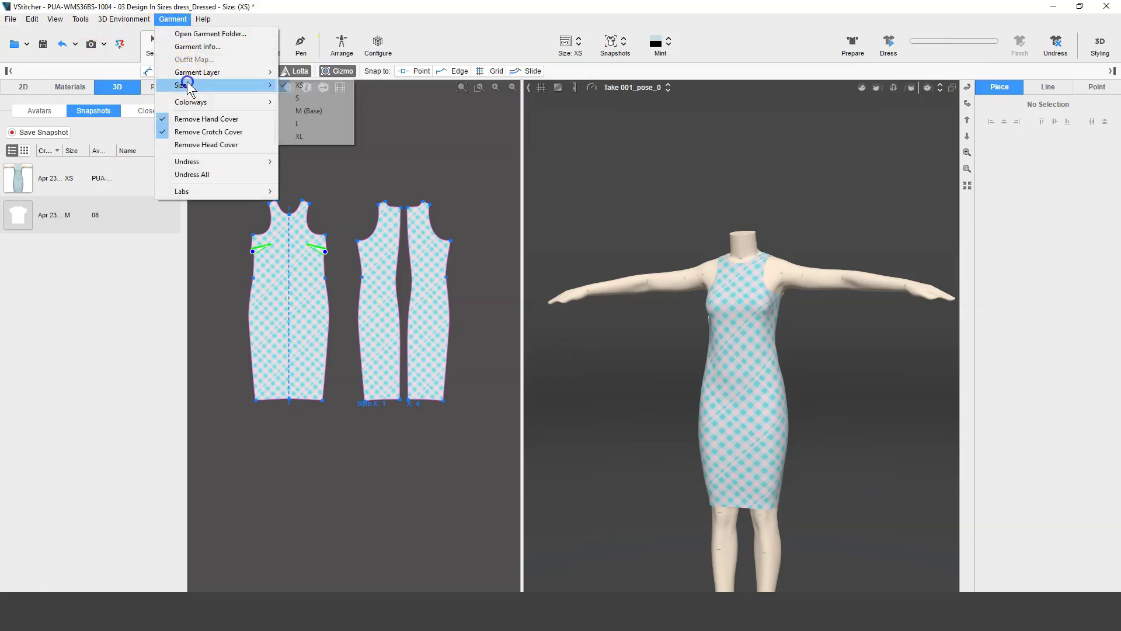
click(316, 97)
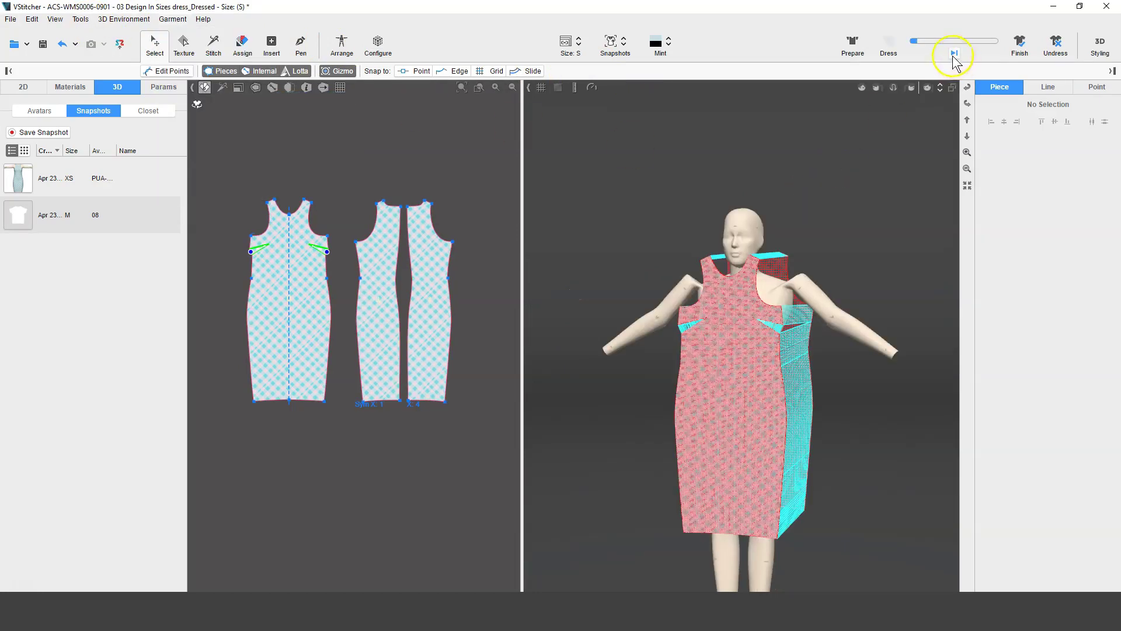
click(888, 44)
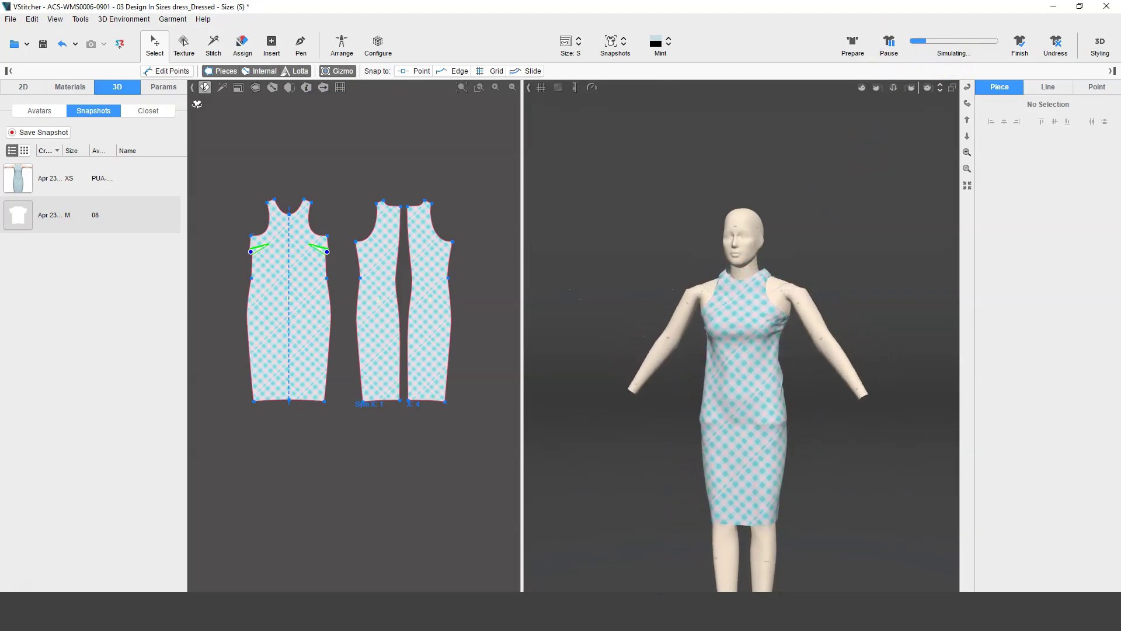
Add a new line to the size-set notes, then check the side view and save the S snapshot
key(alt+Tab)
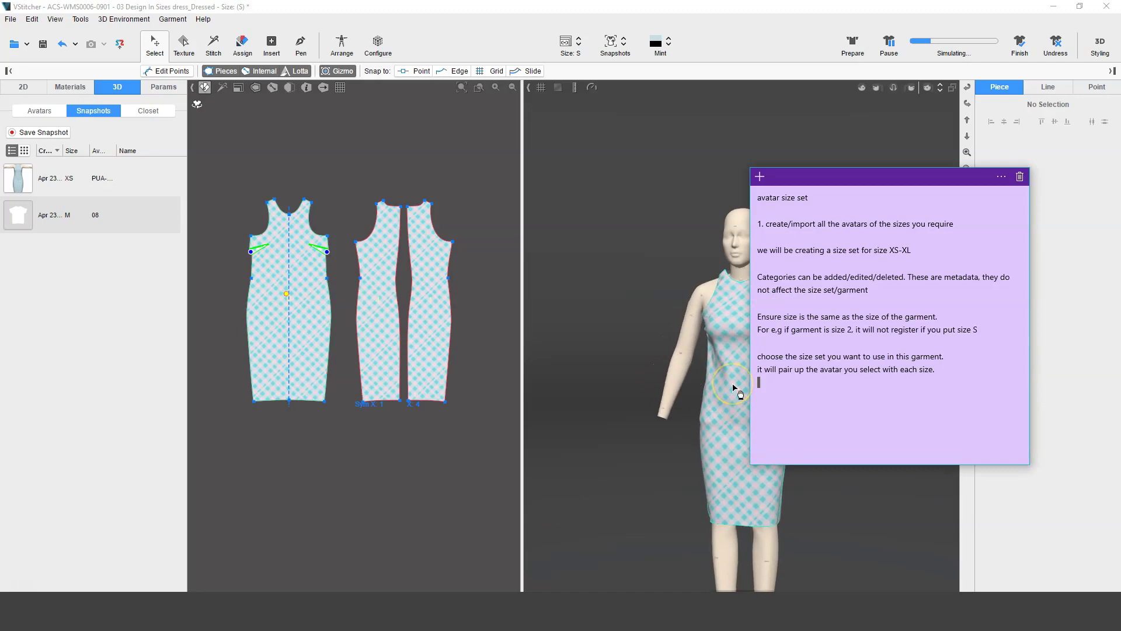
key(Return)
key(Return)
text(proceed to dress all the sizes)
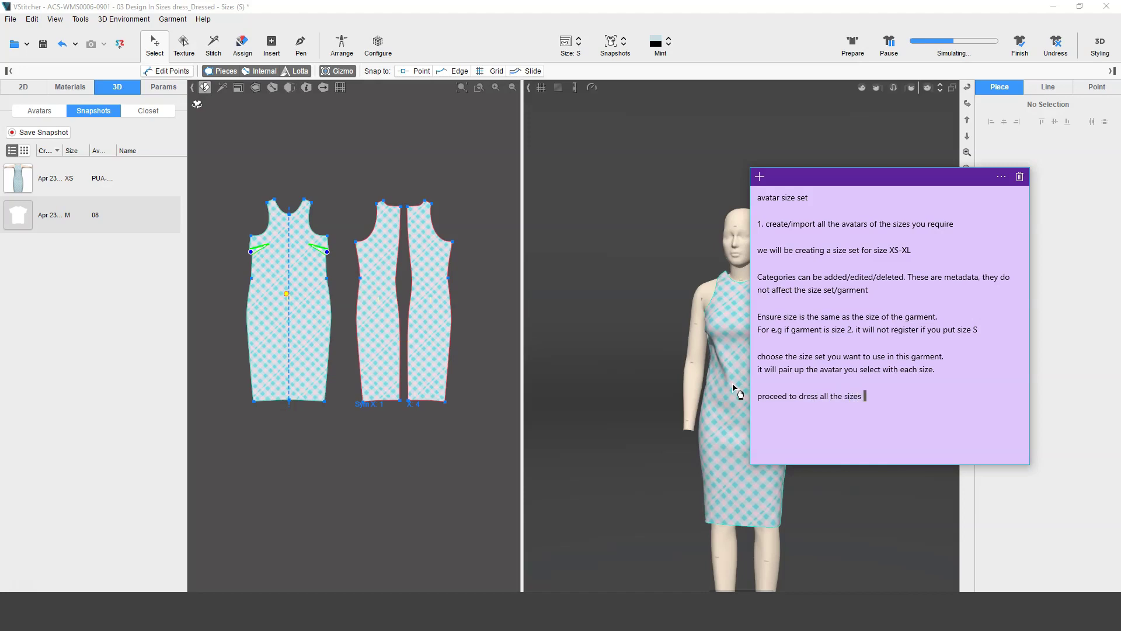
click(671, 388)
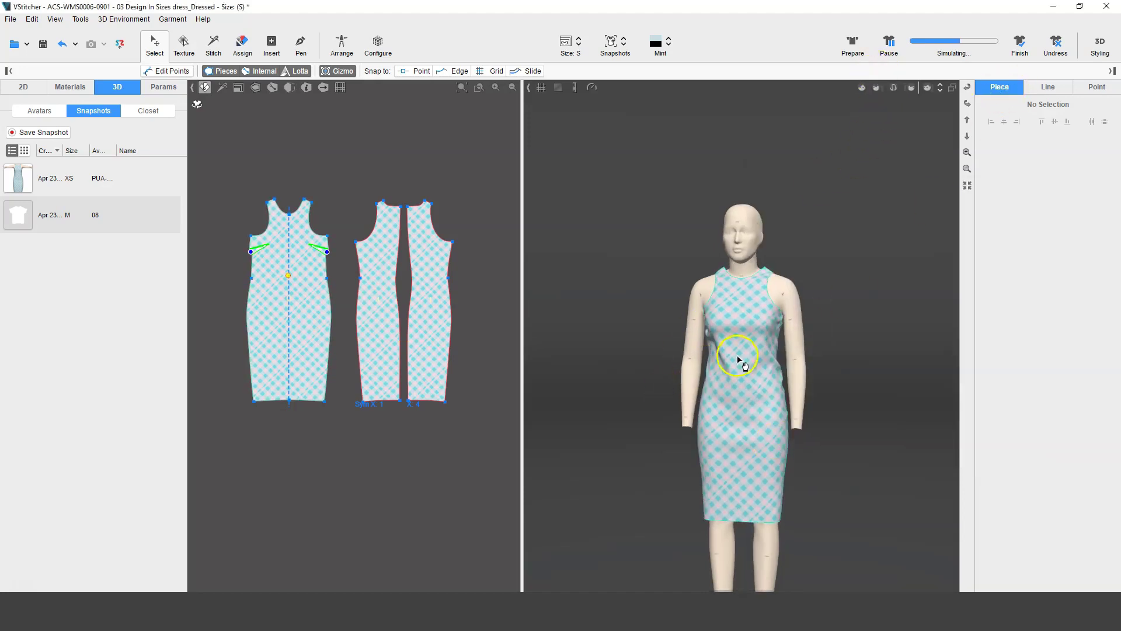
drag(710, 369, 626, 371)
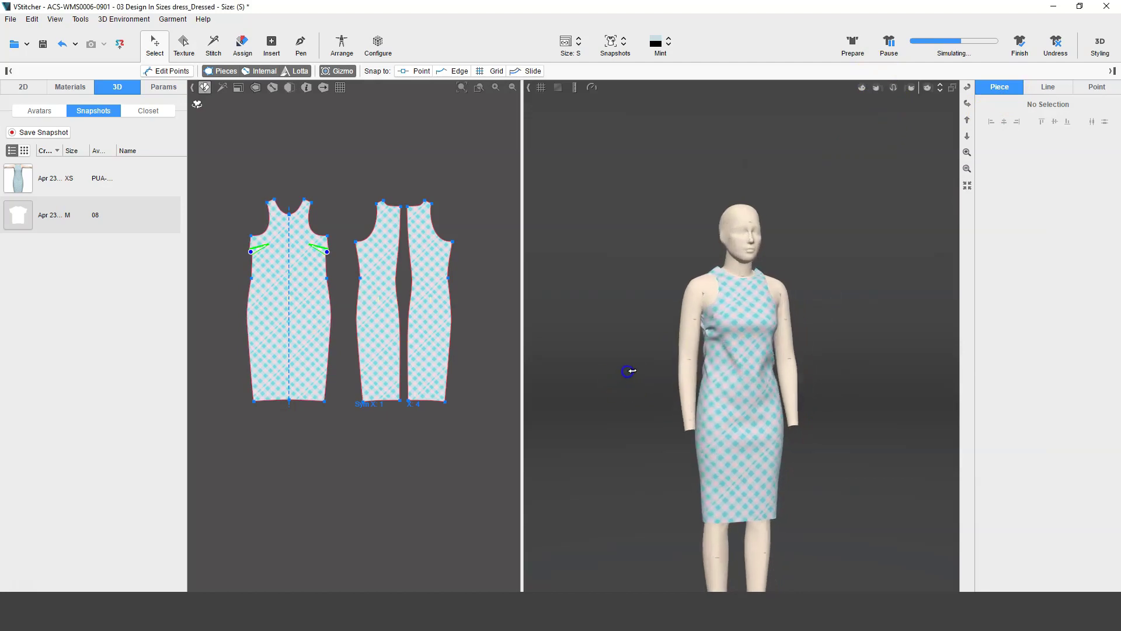
click(1020, 42)
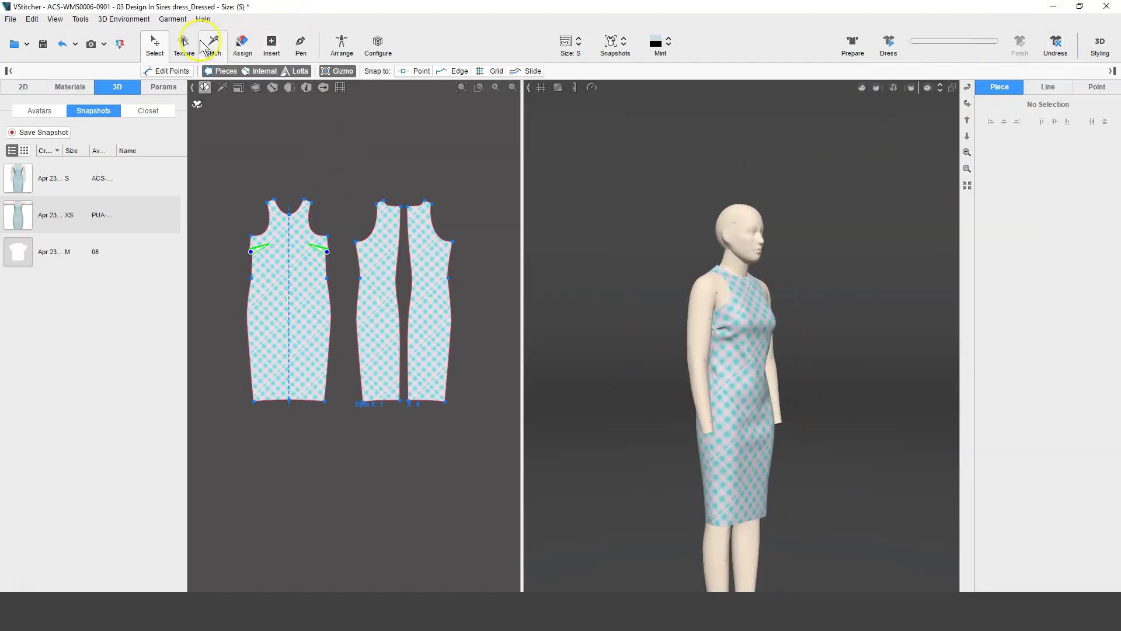
Step the dress through size M to size L, drape it on the L avatar and save it
click(173, 19)
mouse_move(219, 85)
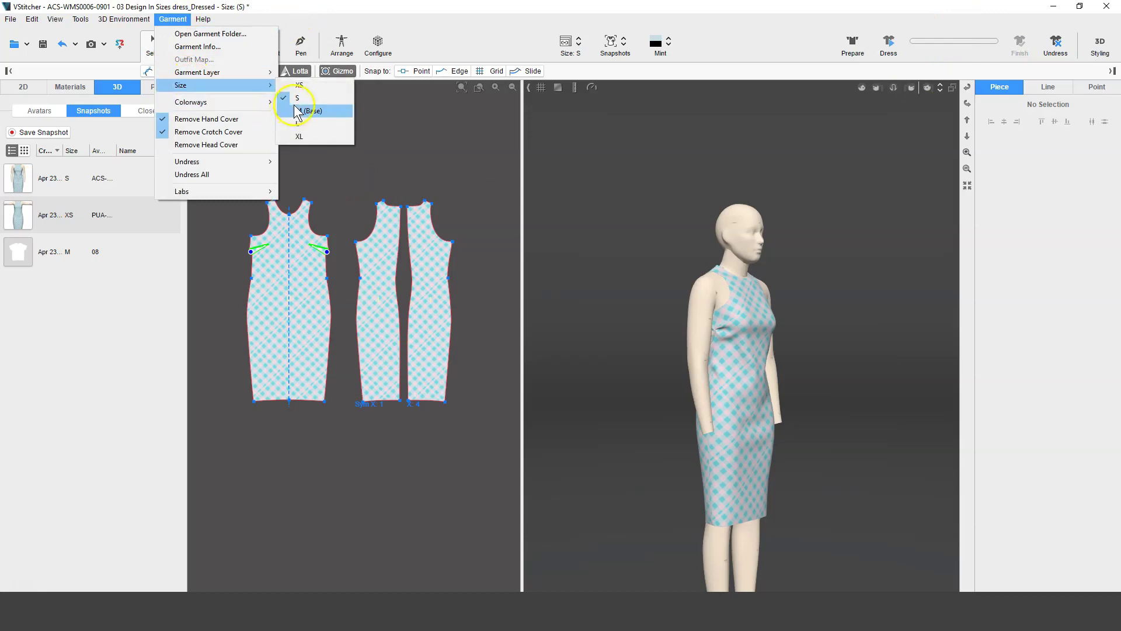
click(293, 104)
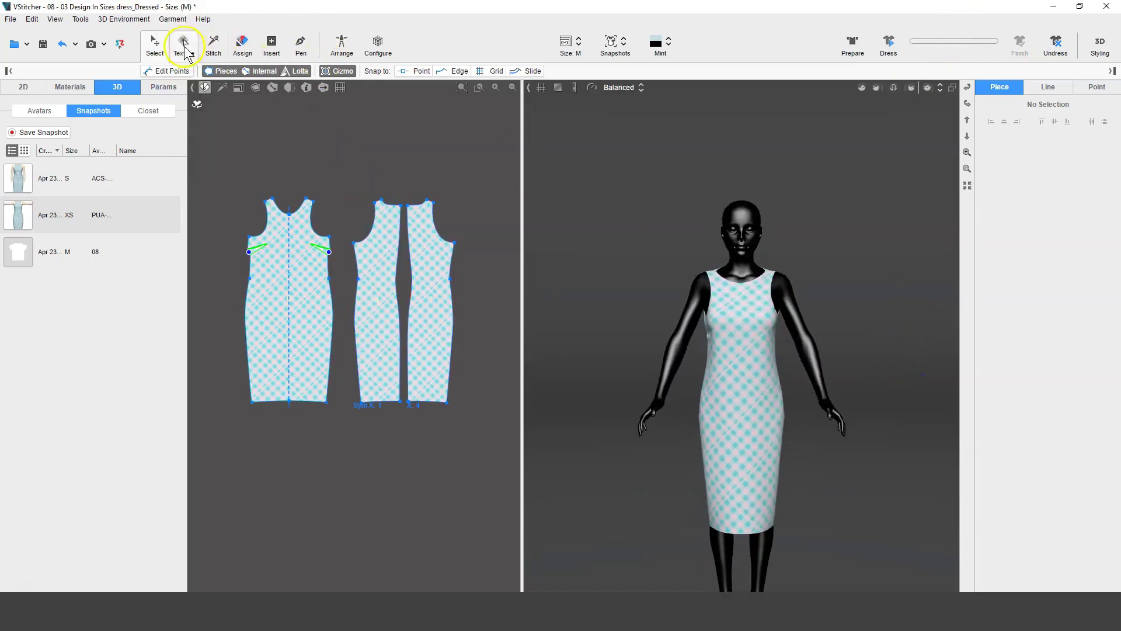
click(173, 18)
click(293, 117)
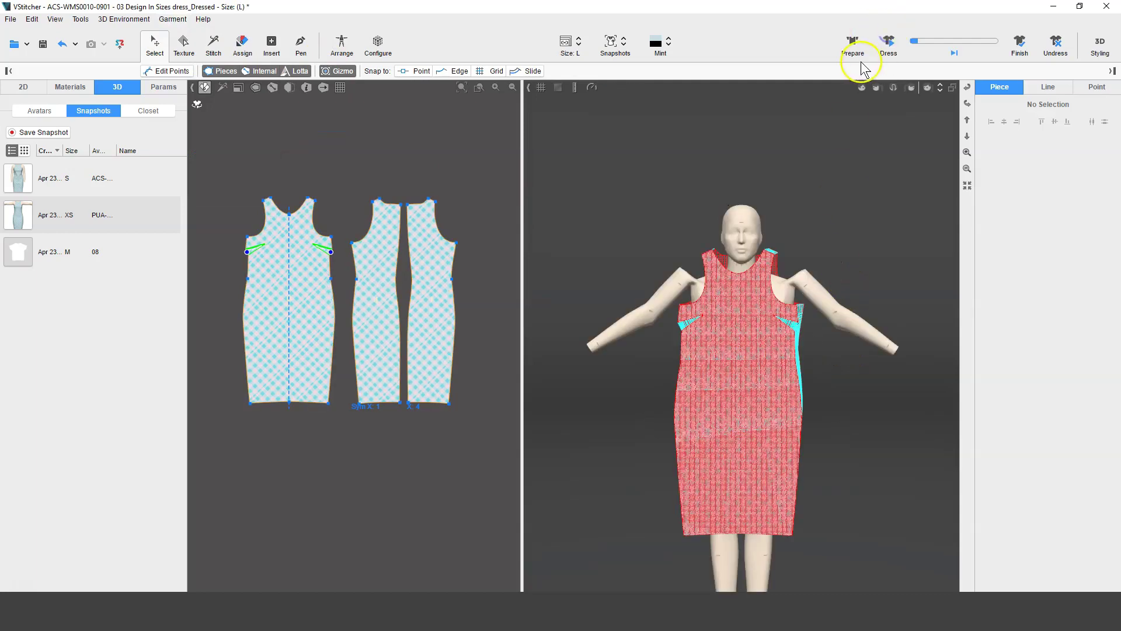
click(890, 42)
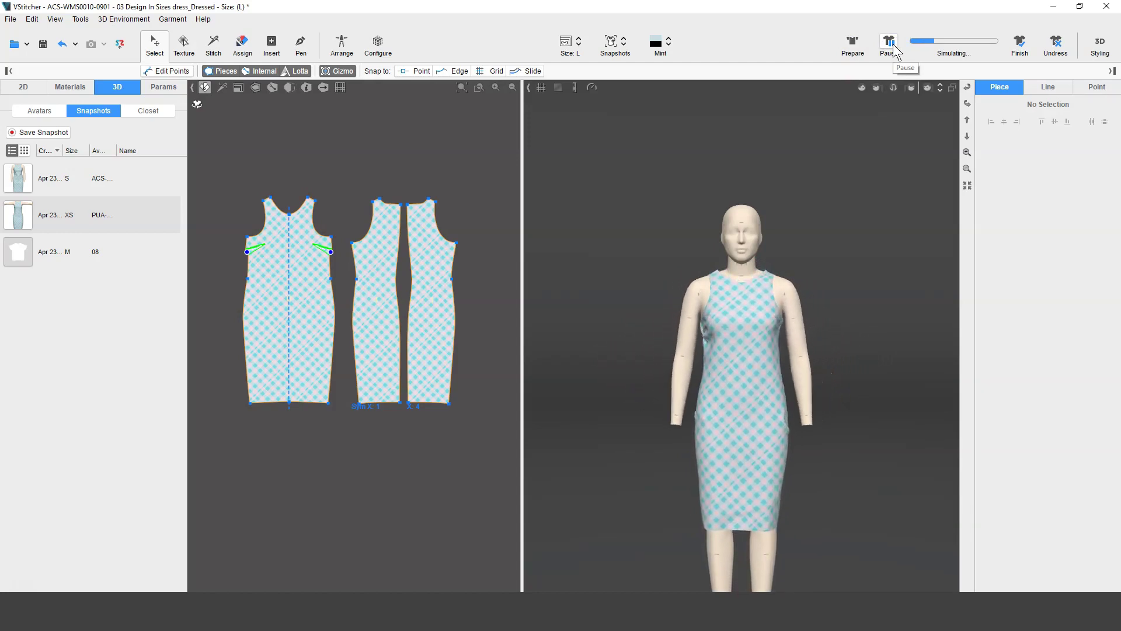
click(1019, 42)
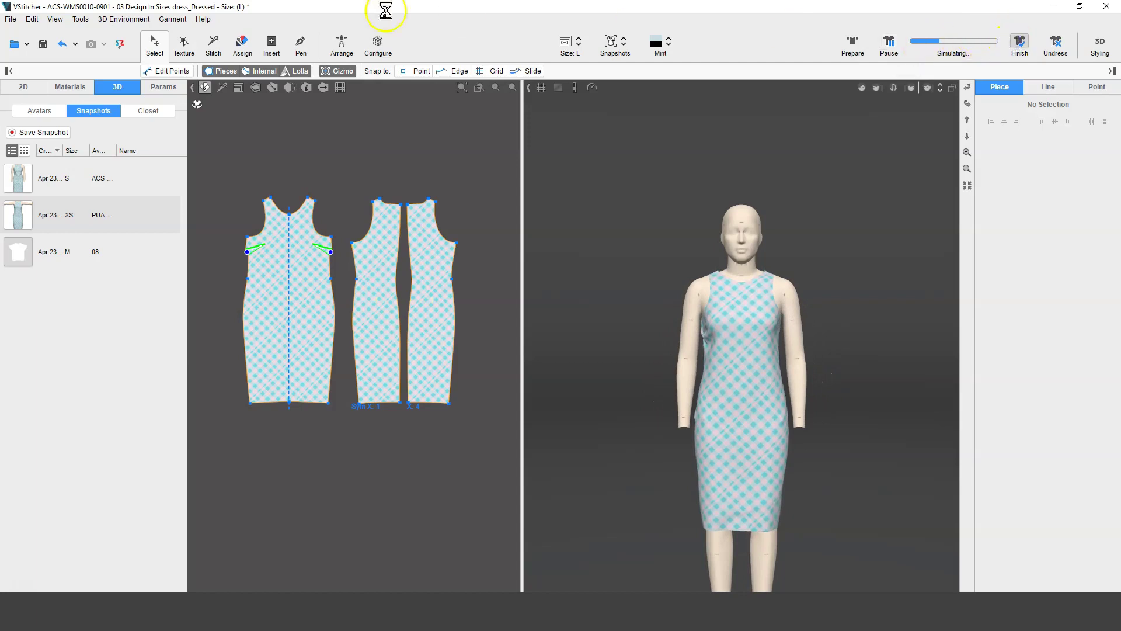
Switch the dress to size XL, drape it on the XL avatar and save the XL snapshot
click(173, 19)
mouse_move(211, 85)
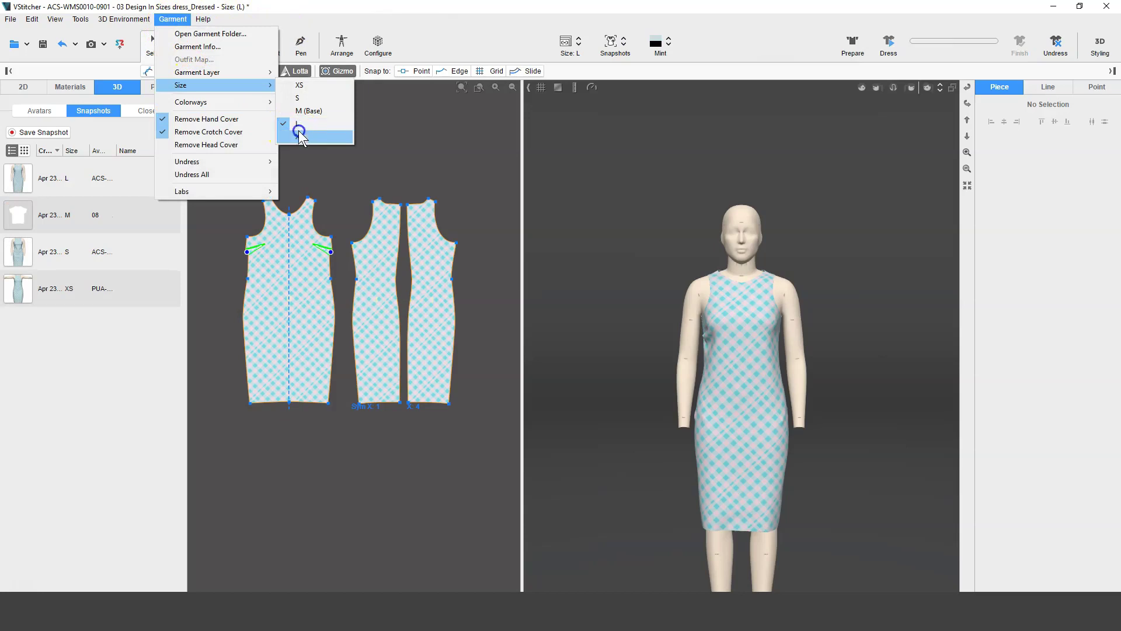
click(300, 135)
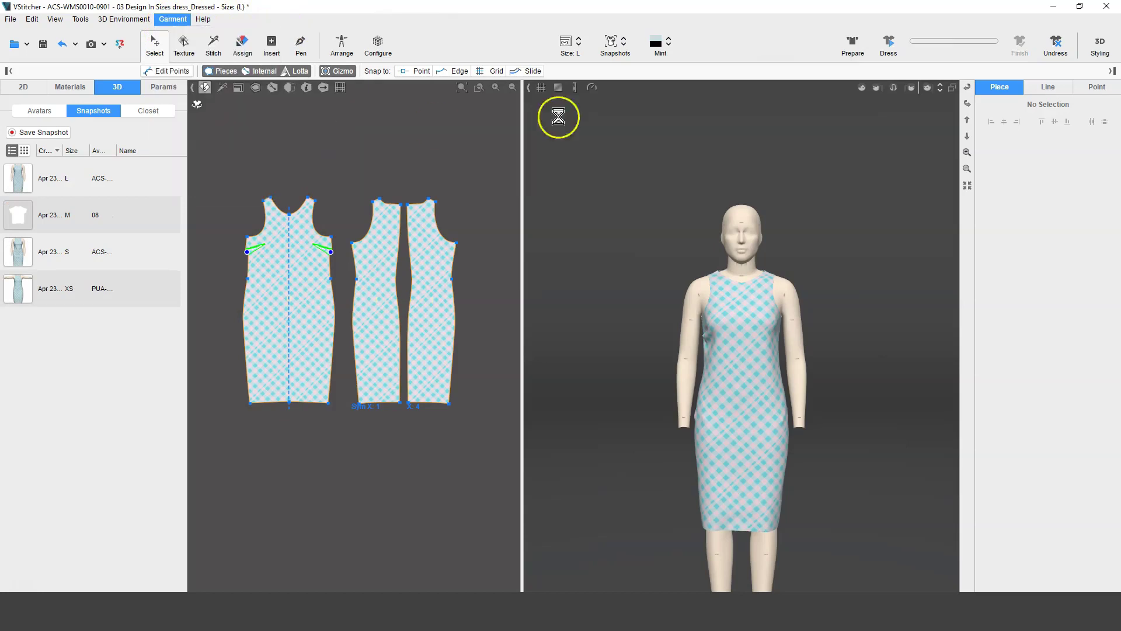
click(888, 45)
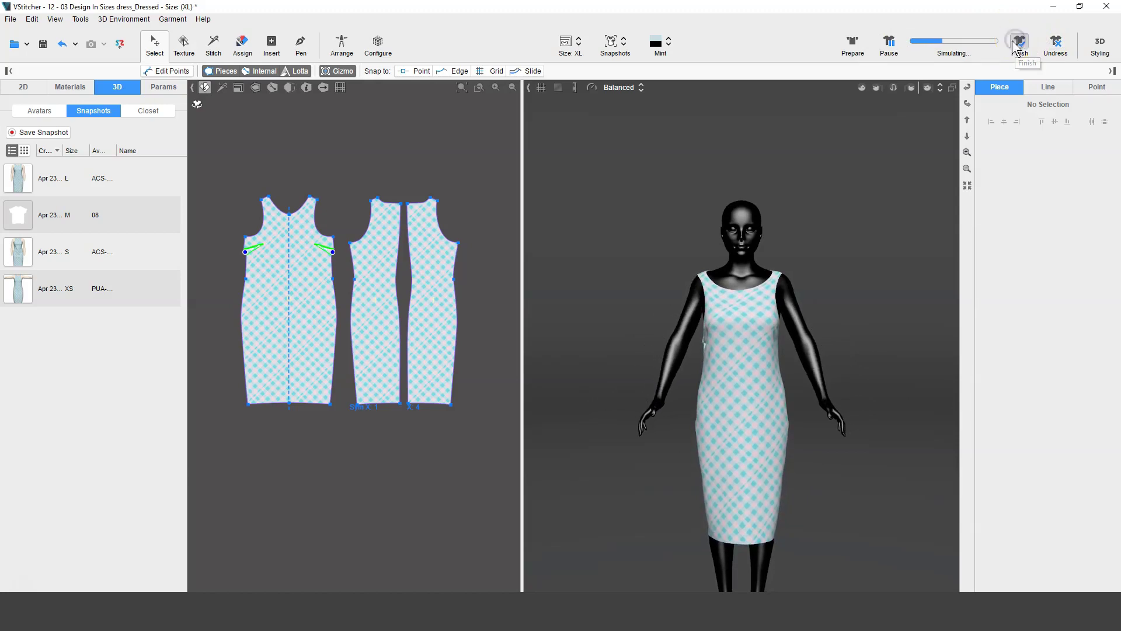
click(112, 205)
Review the saved S, XS, L and XL snapshots in turn
click(123, 292)
click(120, 325)
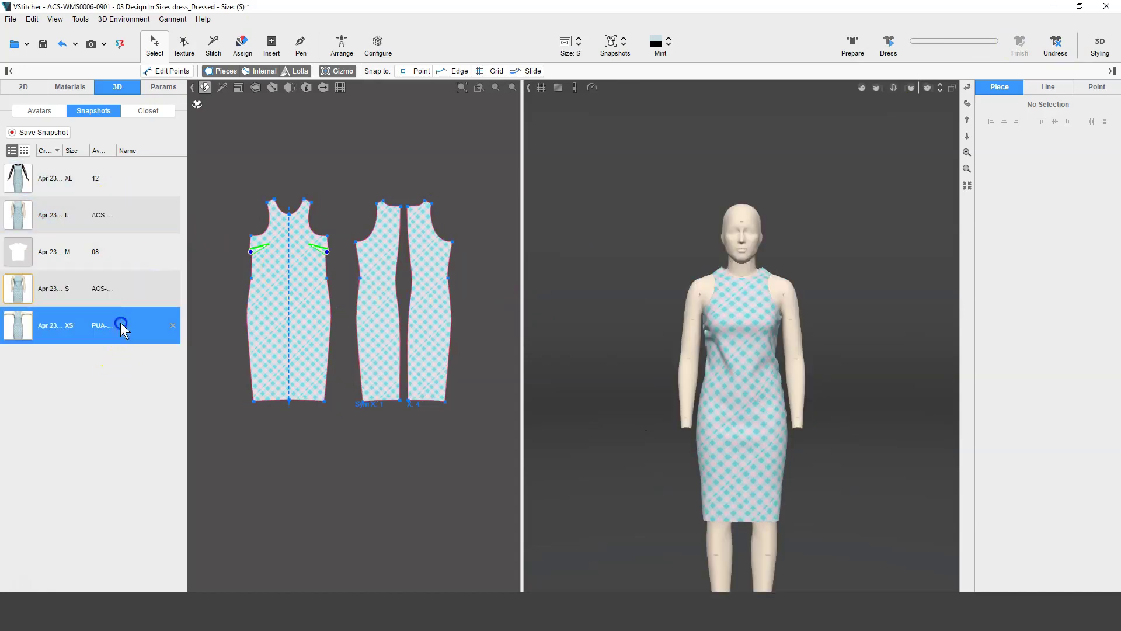
click(122, 212)
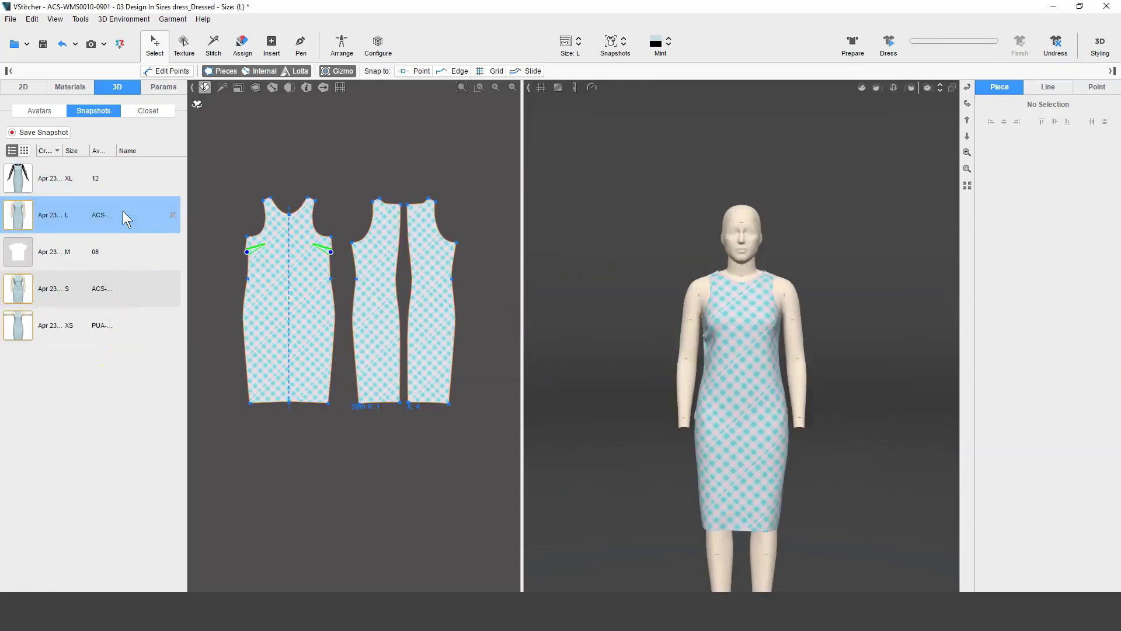
click(122, 182)
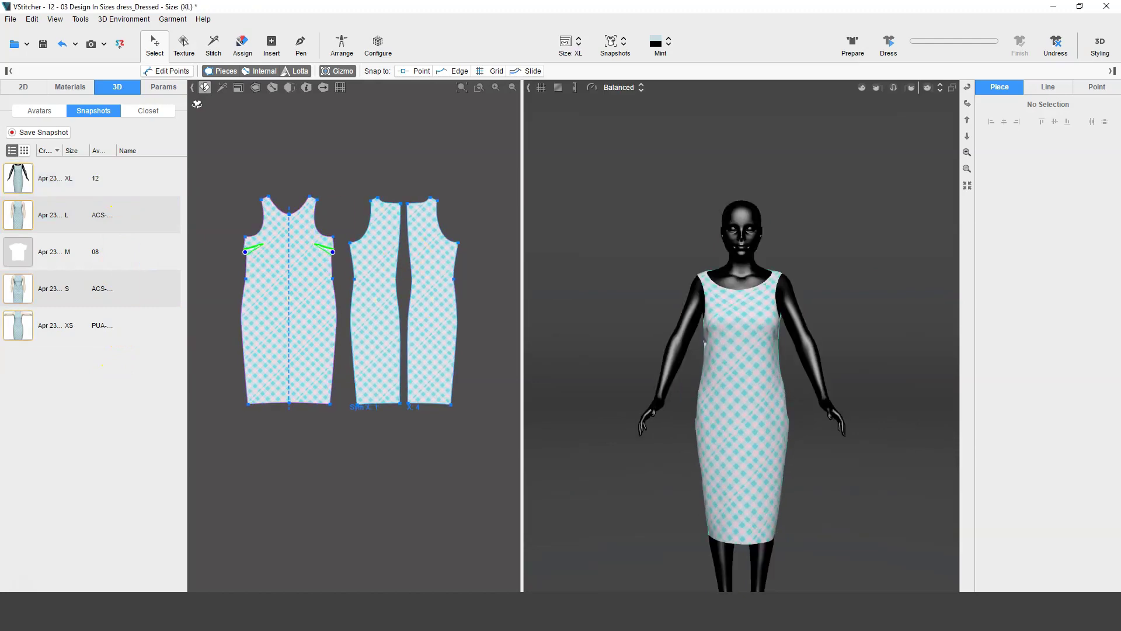